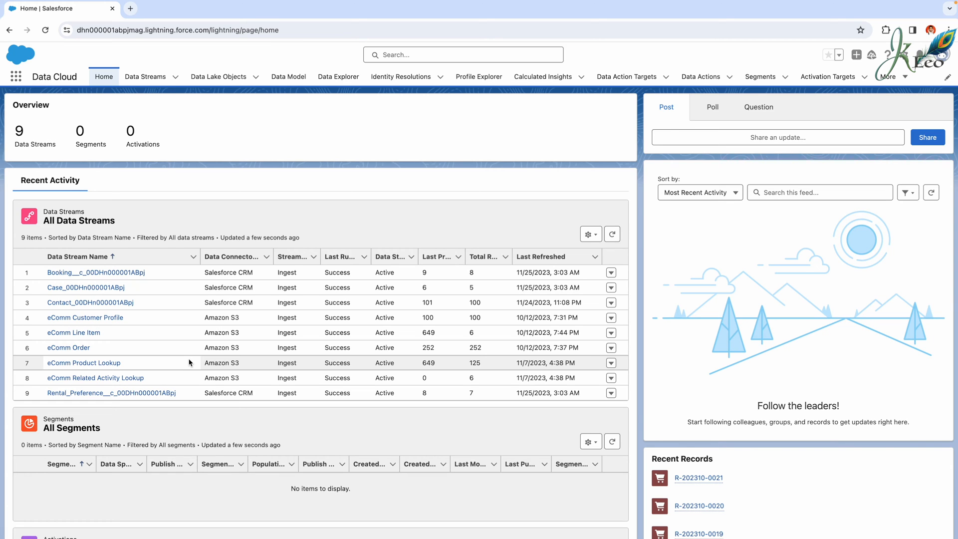
# Step: Examine the Contact Point Email data model object's details and mapped fields, and its relationships
pyautogui.click(292, 78)
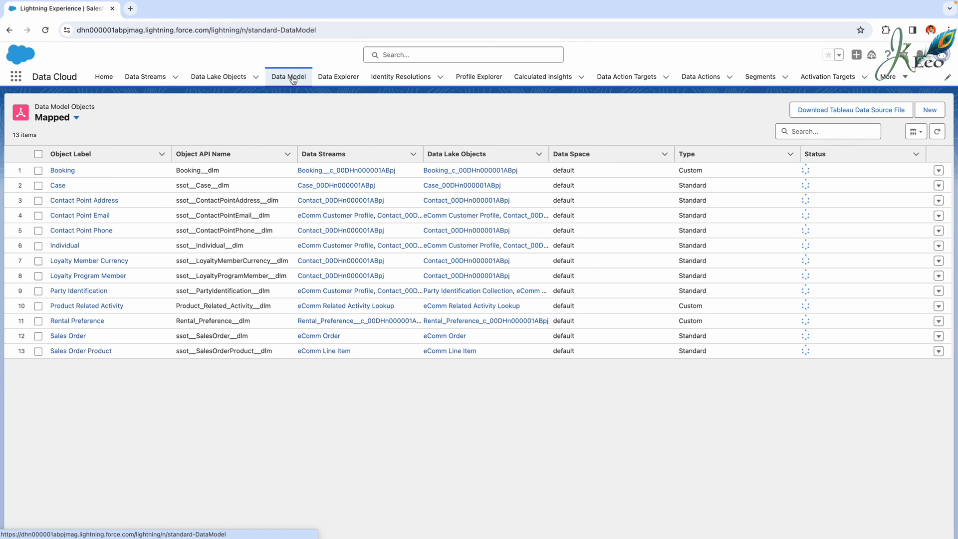
pyautogui.click(94, 218)
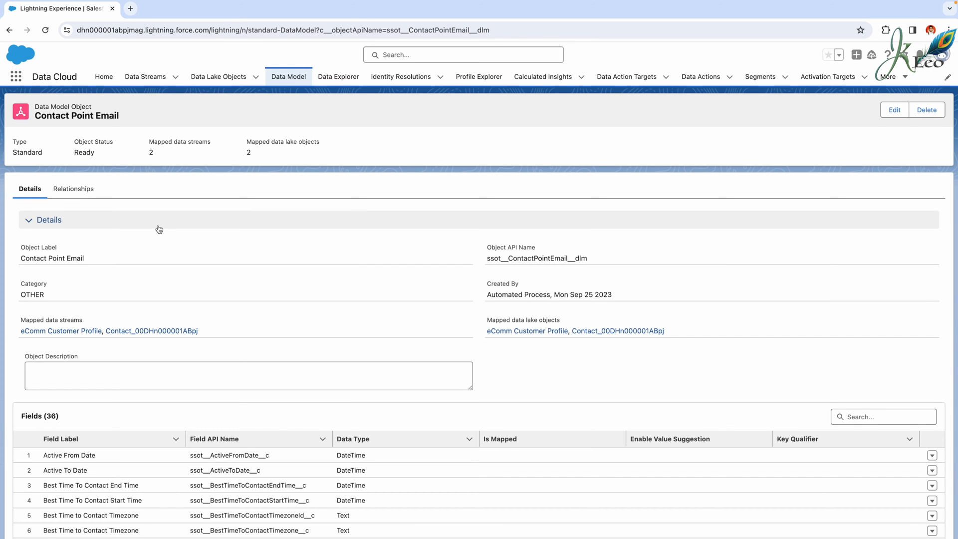
pyautogui.scroll(-2, 158, 229)
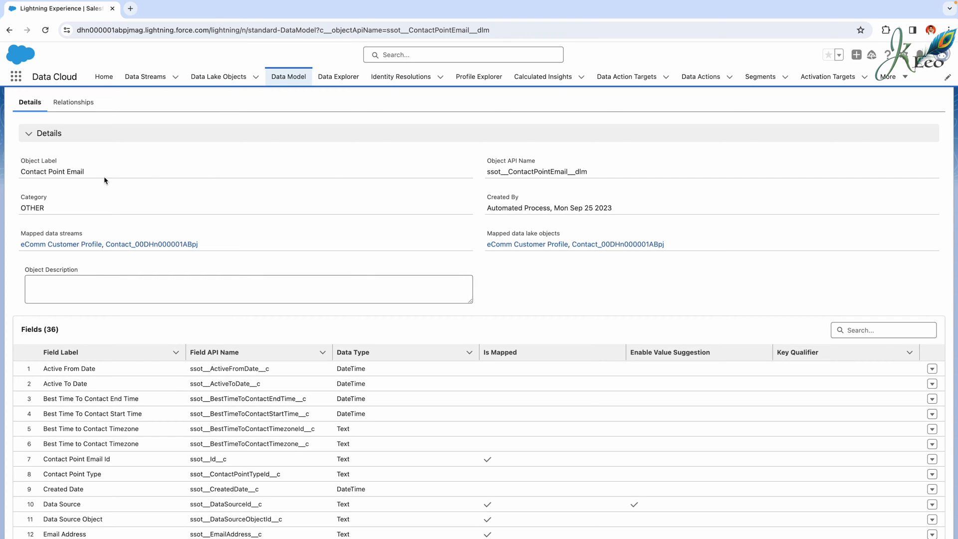
pyautogui.click(79, 108)
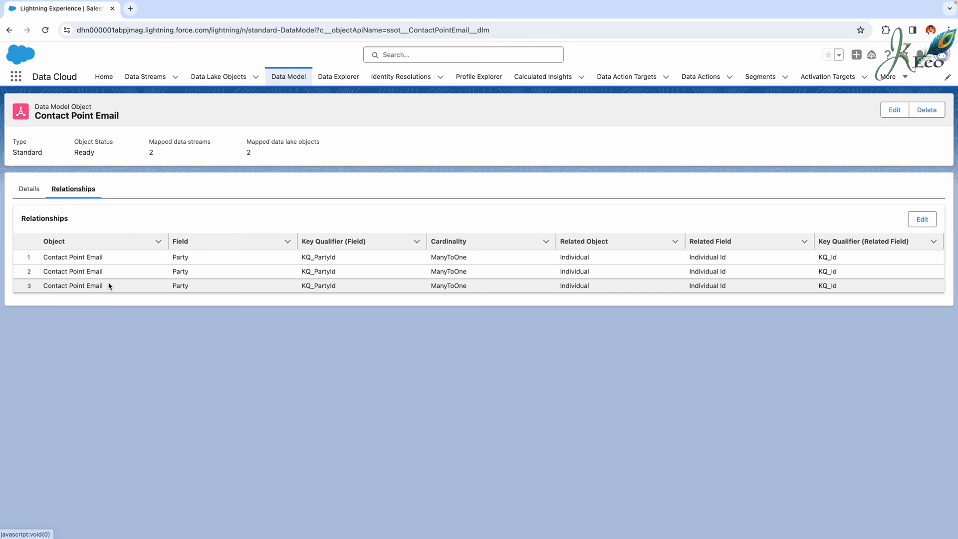
# Step: Examine the Party Identification data model object's details and its relationships
pyautogui.click(289, 78)
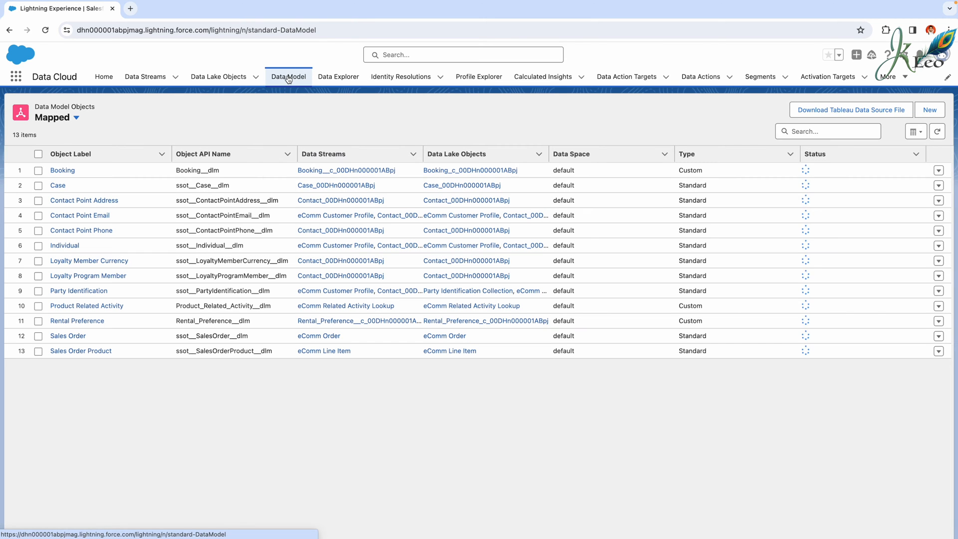
pyautogui.click(75, 291)
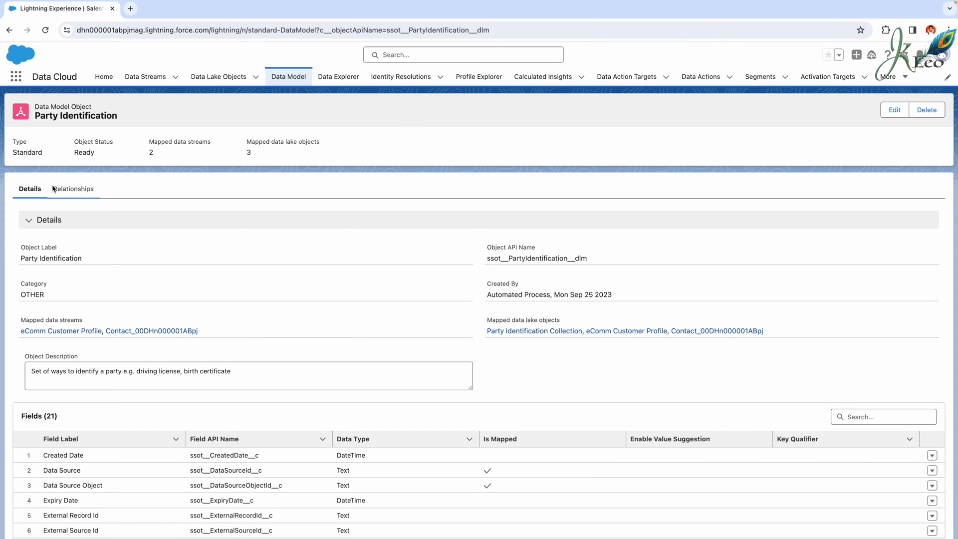
pyautogui.click(67, 188)
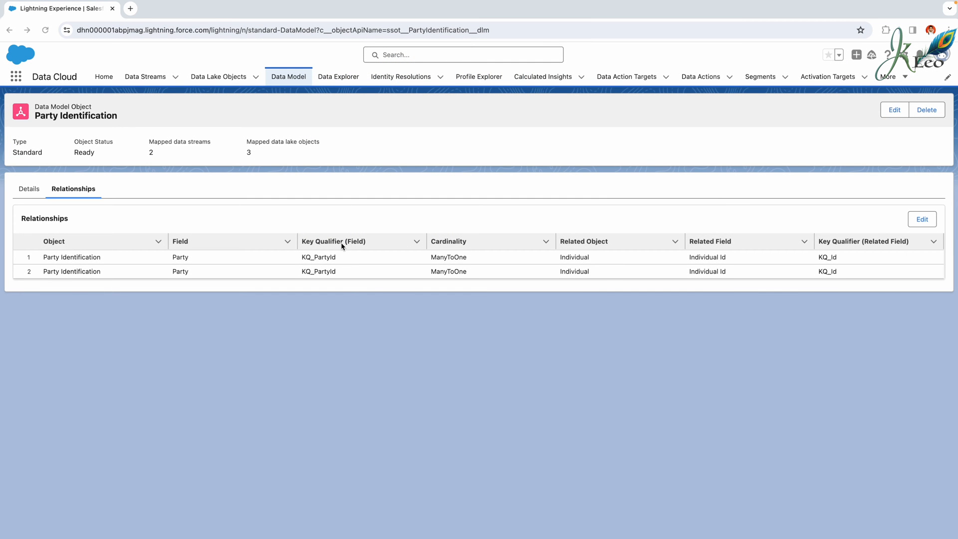
# Step: Start a new identity resolution ruleset in the default data space with Individual as primary data model object, leaving the ruleset ID blank
pyautogui.click(407, 80)
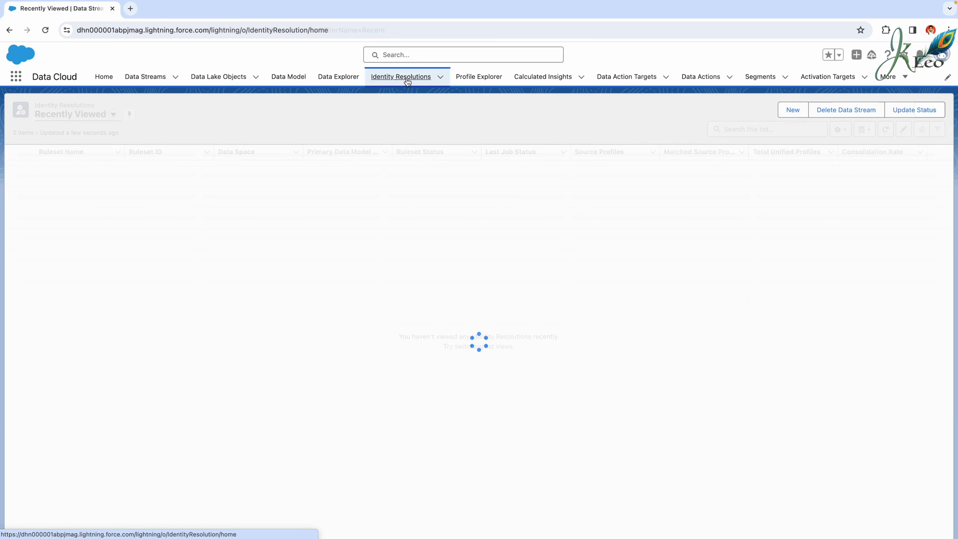
pyautogui.click(928, 110)
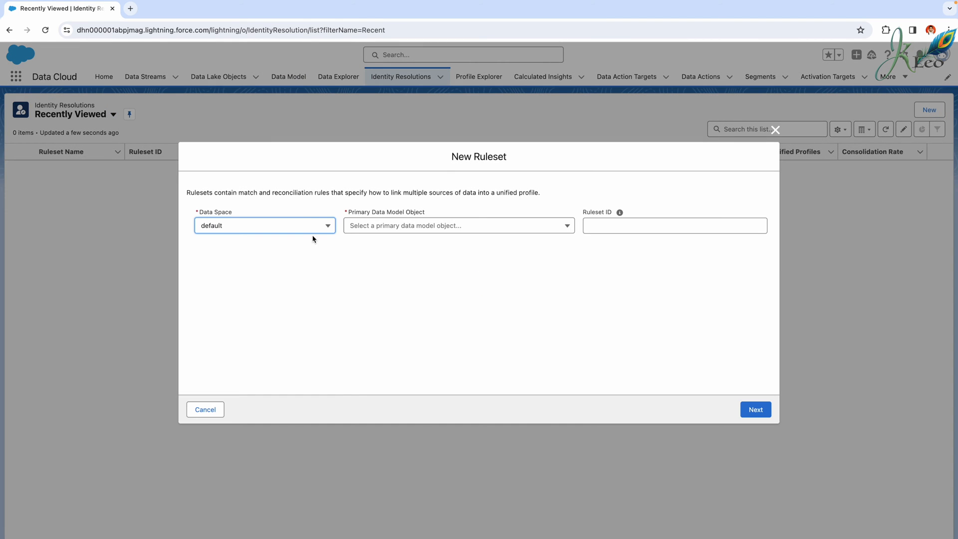
pyautogui.click(282, 232)
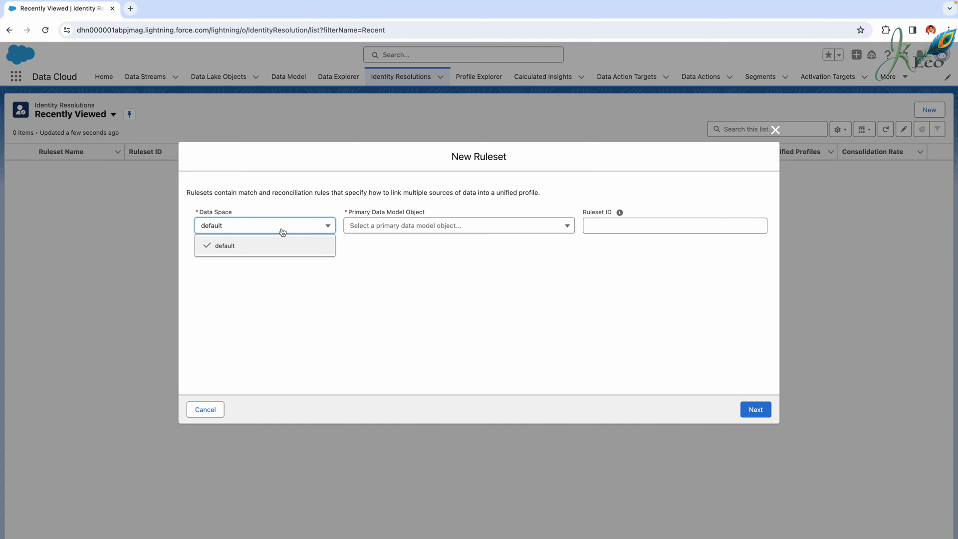
pyautogui.click(395, 279)
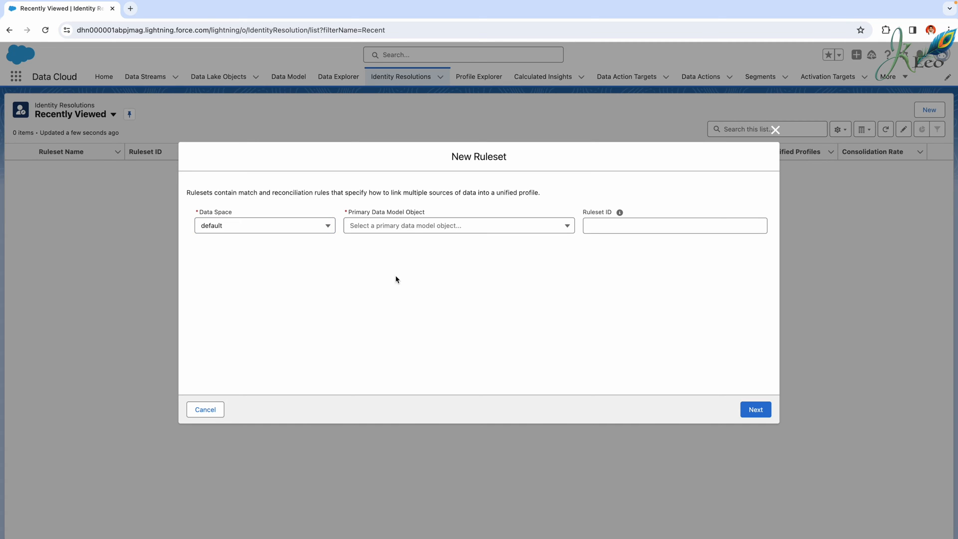
pyautogui.click(404, 234)
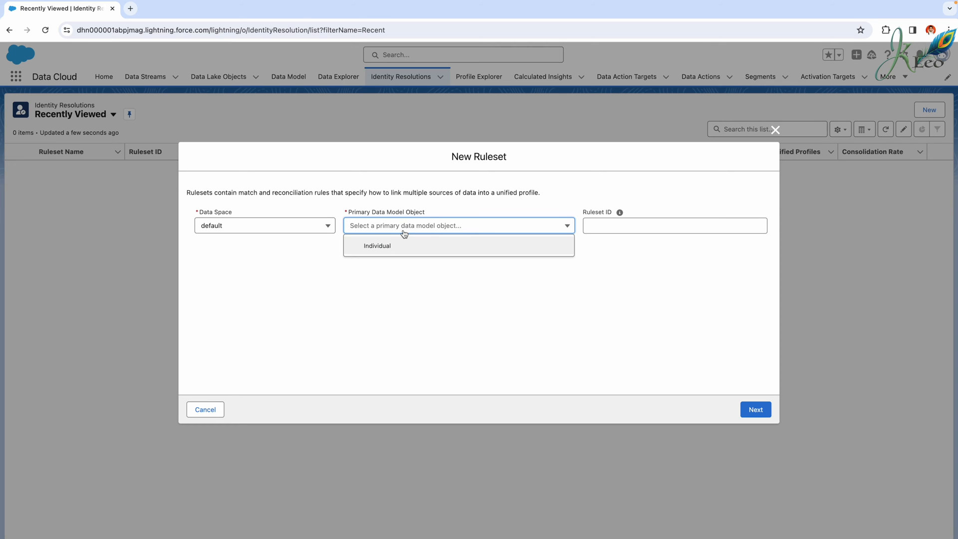
pyautogui.click(402, 243)
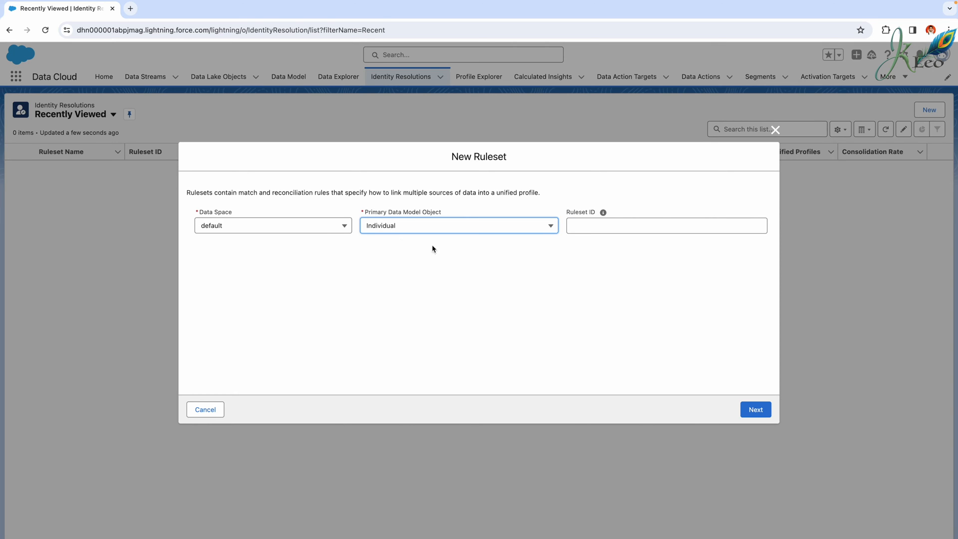
pyautogui.click(589, 222)
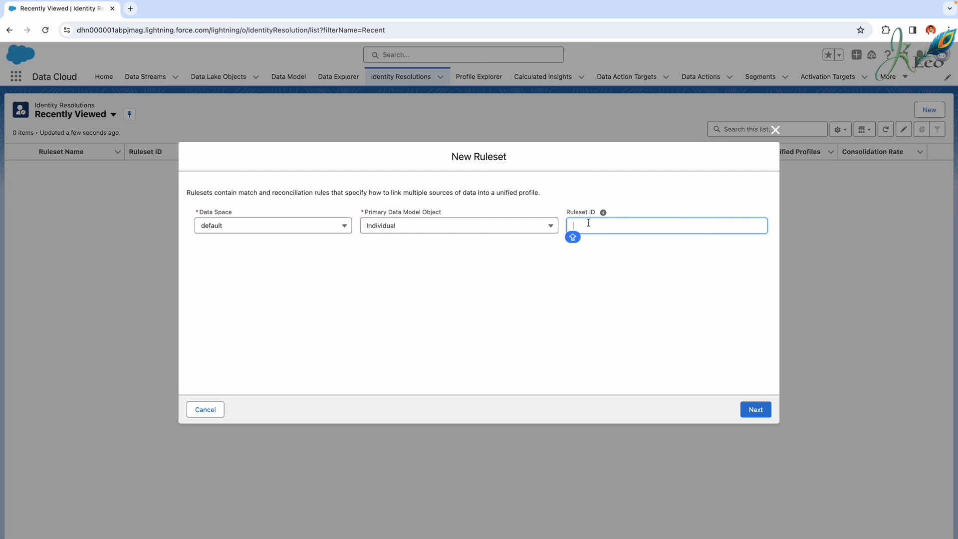
pyautogui.click(564, 310)
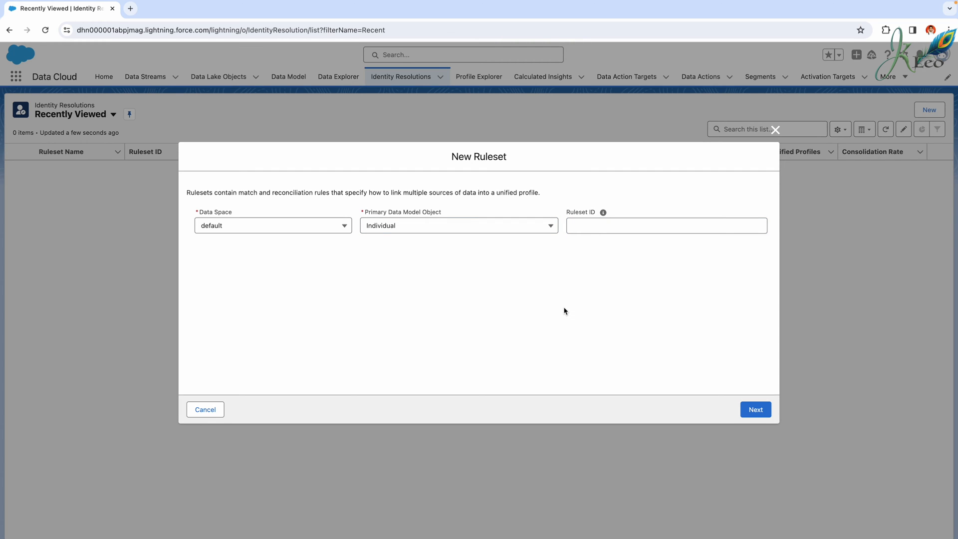
pyautogui.click(756, 410)
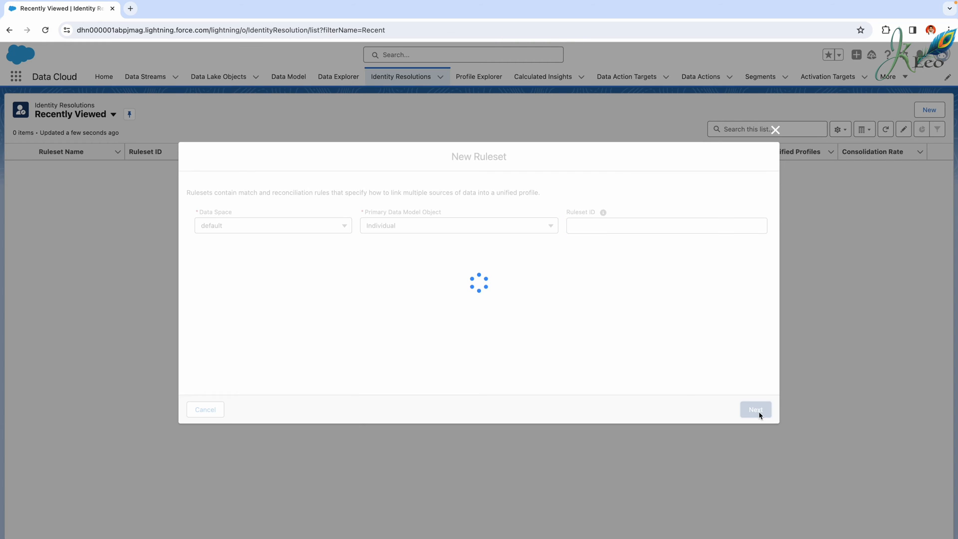
# Step: Name the new ruleset Main
pyautogui.click(245, 200)
pyautogui.write('MIN')
pyautogui.press('BackSpace')
pyautogui.press('BackSpace')
pyautogui.write('in')
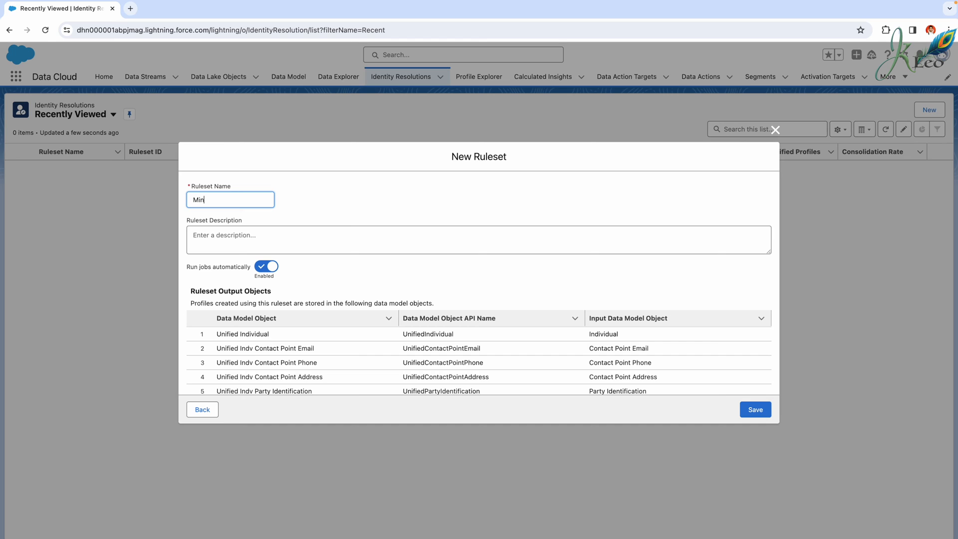
pyautogui.press('BackSpace')
pyautogui.write('ain')
# Step: Describe the ruleset as "Main ruleset with email and party identification matching rules" and save it
pyautogui.click(243, 239)
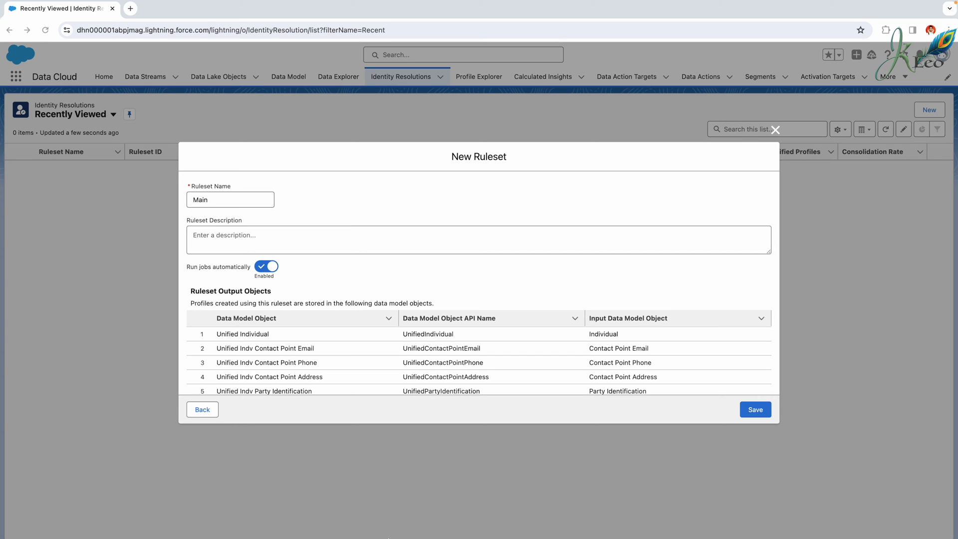
pyautogui.click(374, 242)
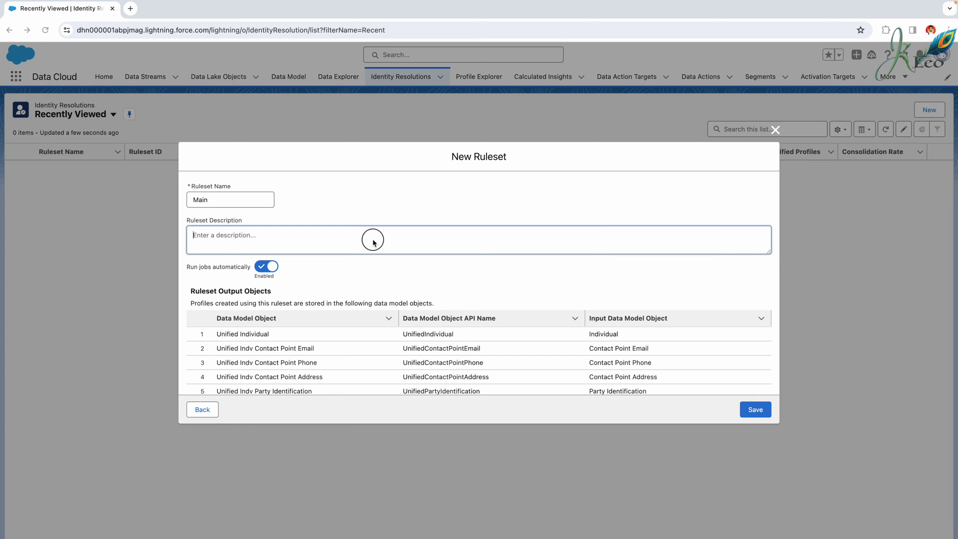
pyautogui.write('Main ruleset with email and party identification matching rules')
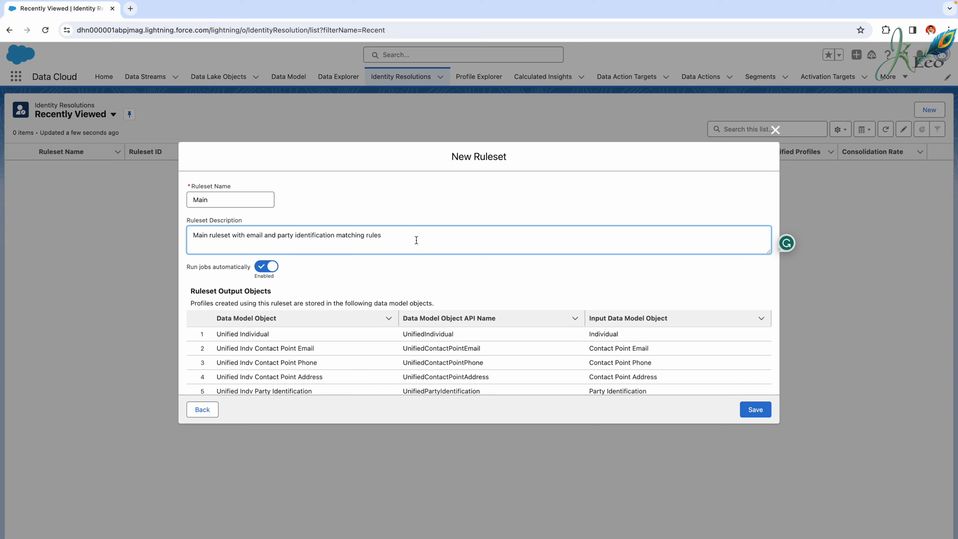
pyautogui.scroll(-1, 418, 289)
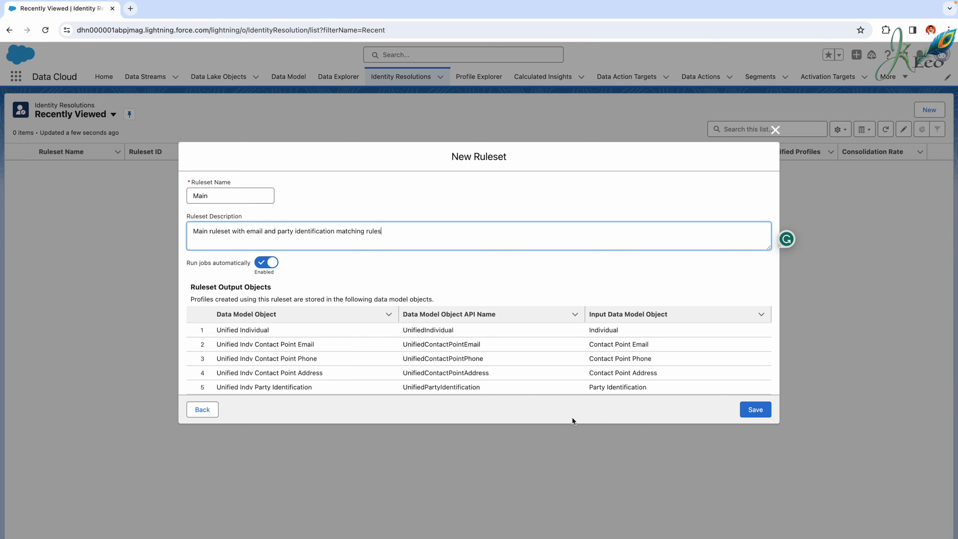
pyautogui.click(762, 411)
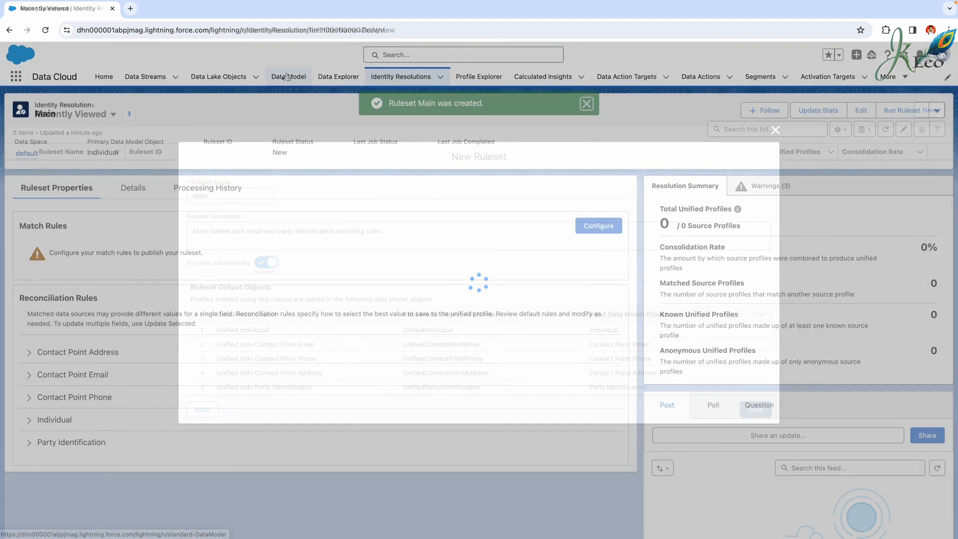
# Step: Display the data model objects as a graph to examine how they relate to Individual
pyautogui.click(282, 77)
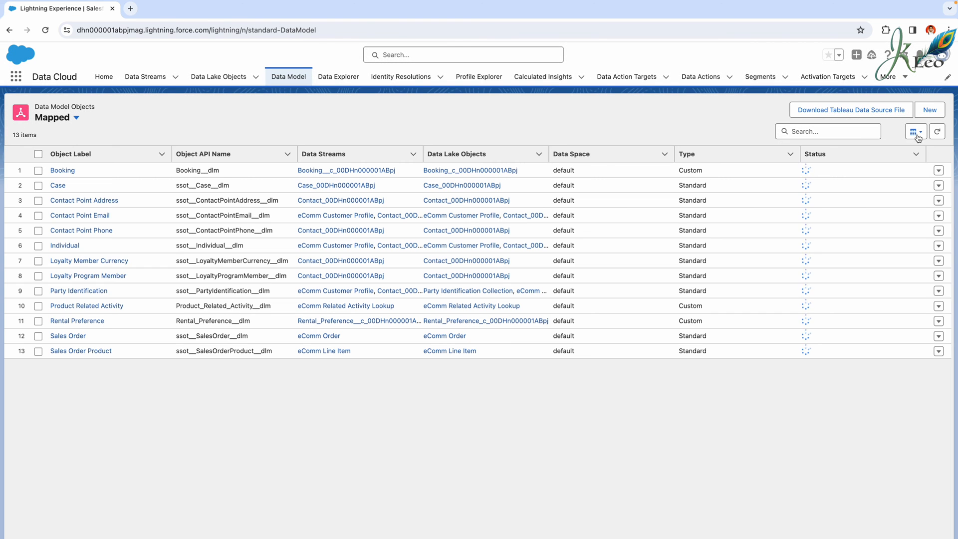
pyautogui.click(917, 134)
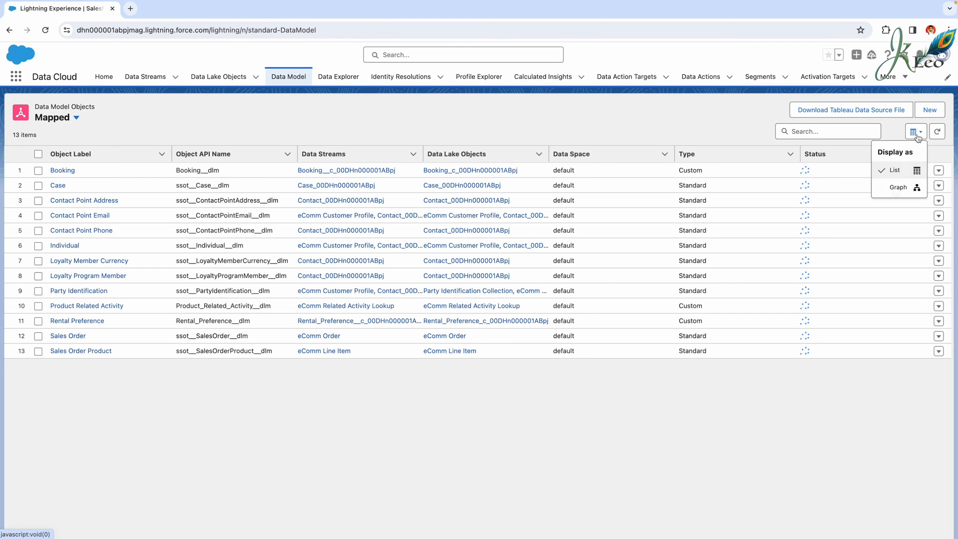
pyautogui.click(896, 190)
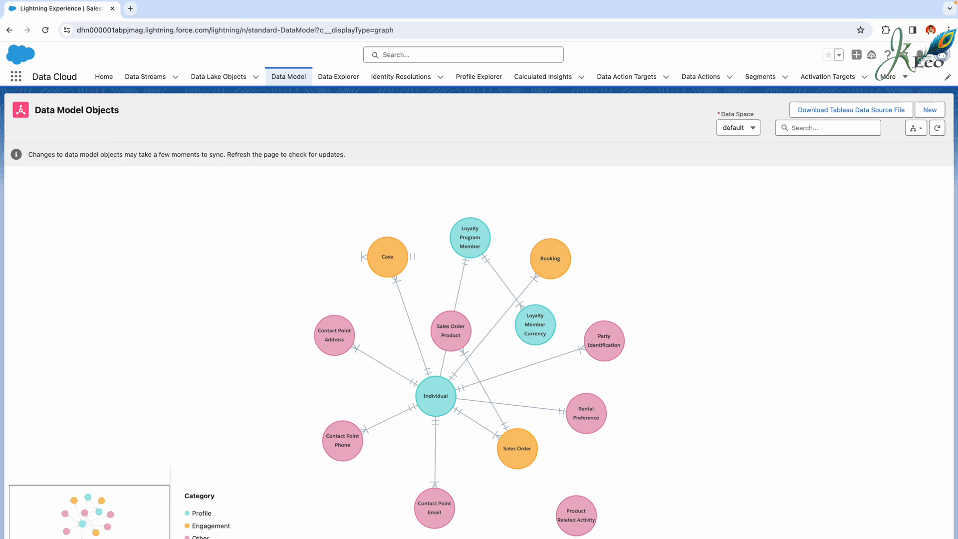
# Step: Configure the Main ruleset's first match rule from the default rule Fuzzy Name and Normalized Email
pyautogui.click(401, 78)
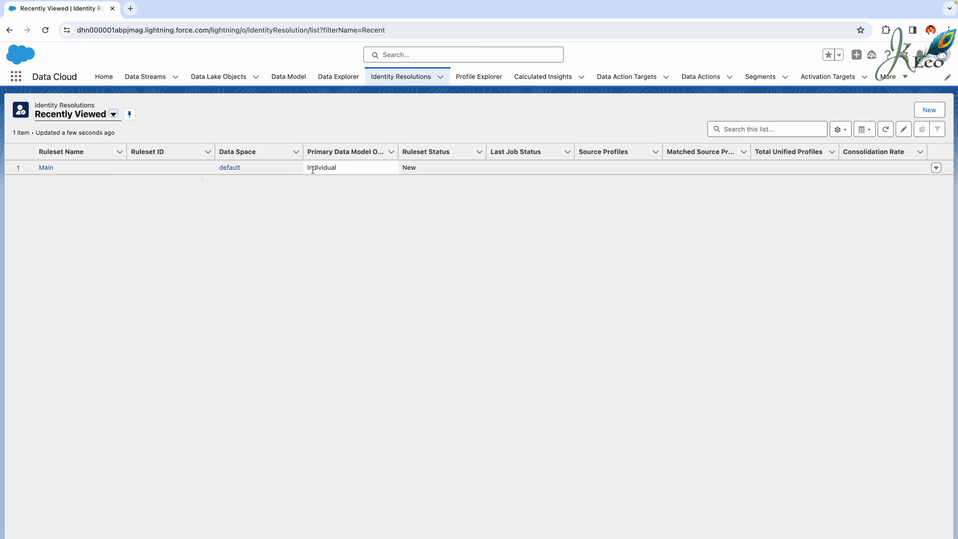
pyautogui.click(46, 167)
pyautogui.click(600, 225)
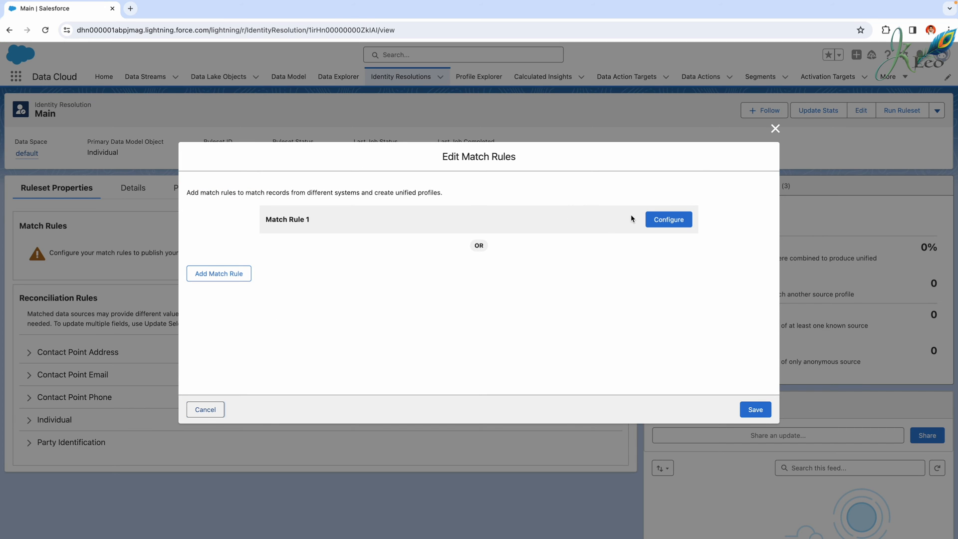
pyautogui.click(673, 222)
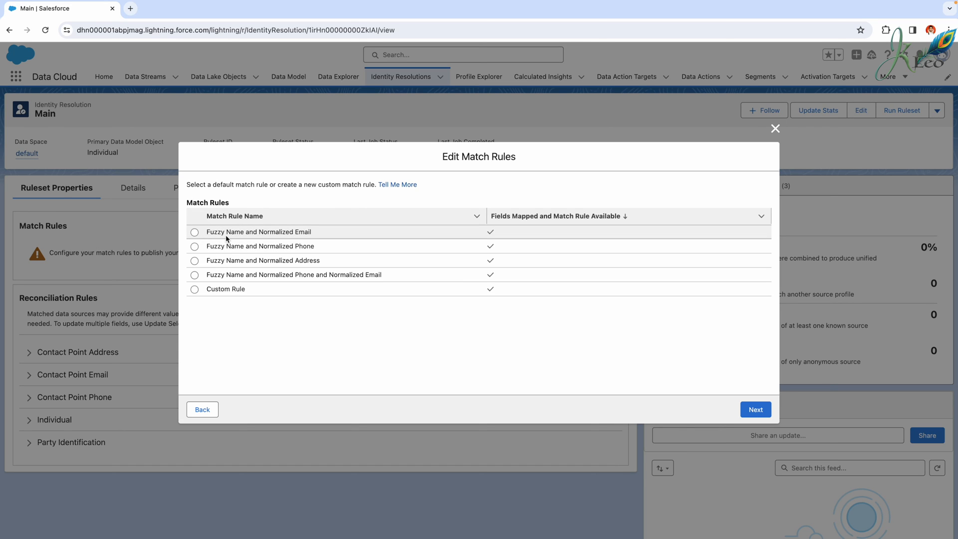
pyautogui.click(195, 232)
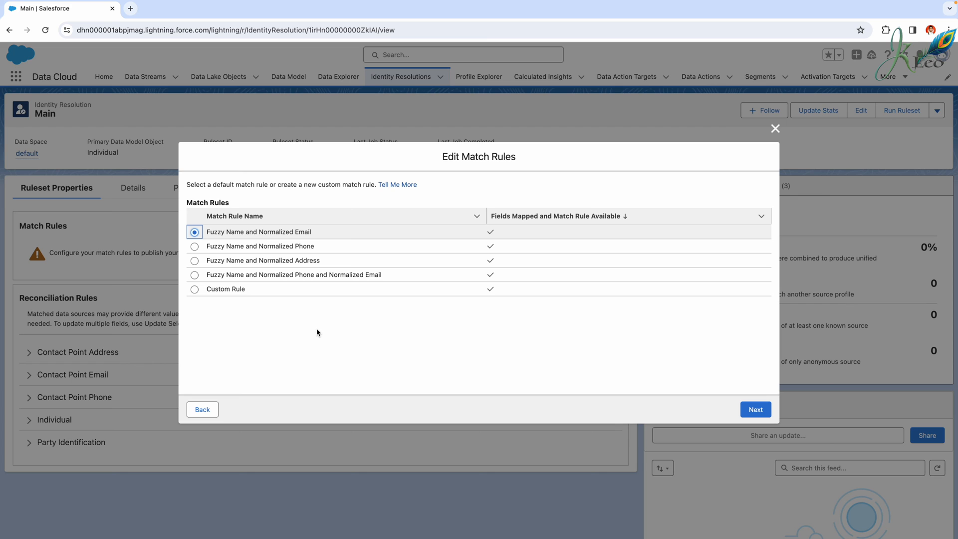
pyautogui.click(755, 410)
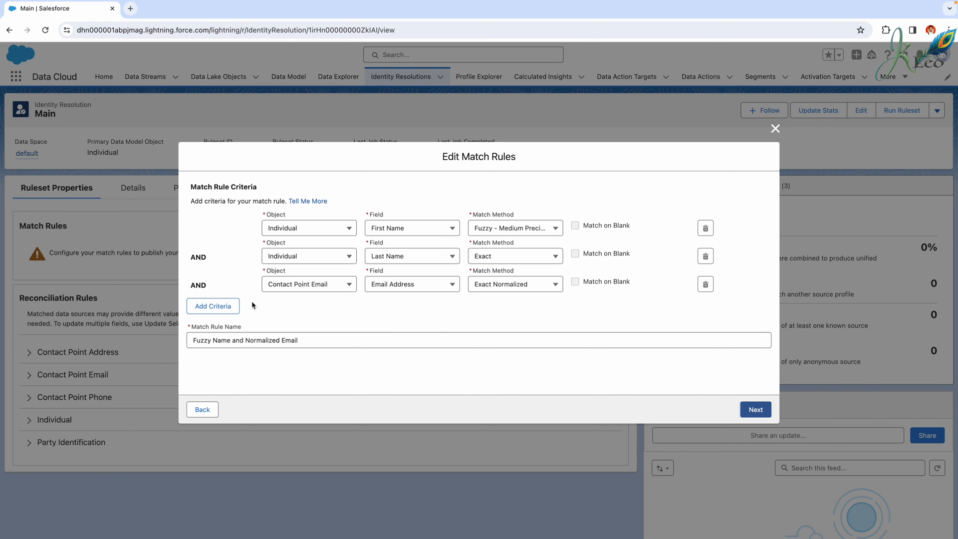
# Step: Add a match criterion on the Individual object's Birth Date field with the Exact method and Match on Blank enabled
pyautogui.click(233, 306)
pyautogui.click(300, 312)
pyautogui.click(305, 381)
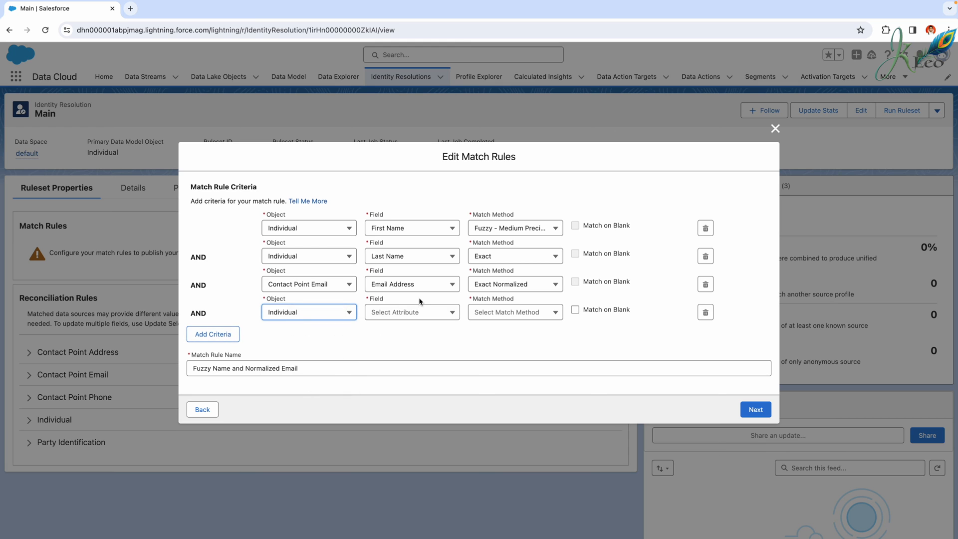
pyautogui.click(412, 311)
pyautogui.scroll(-3, 415, 369)
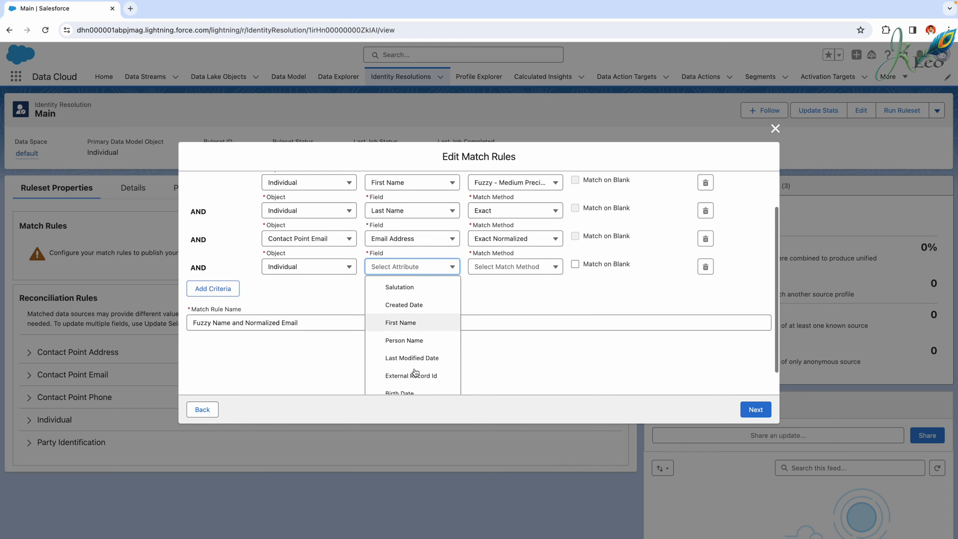
pyautogui.click(414, 371)
pyautogui.click(517, 313)
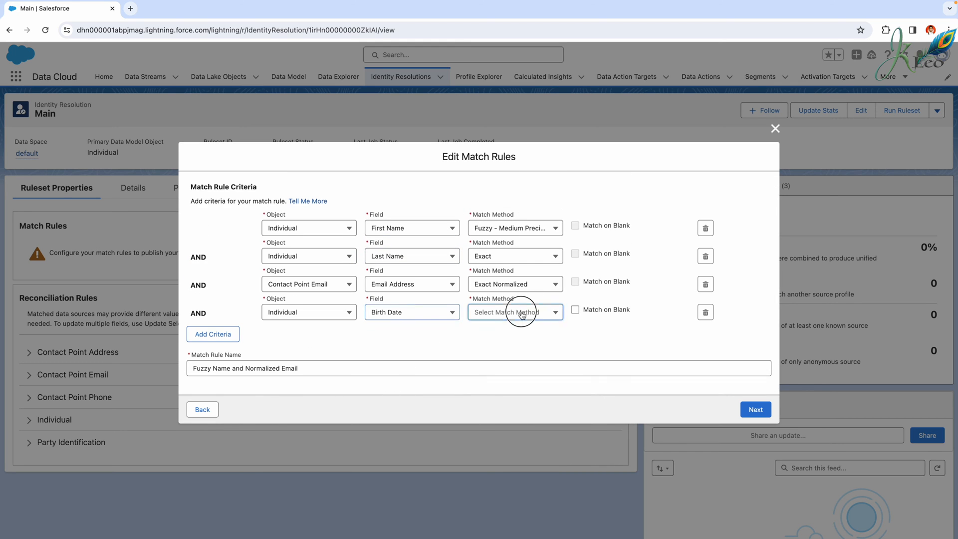
pyautogui.click(511, 335)
pyautogui.click(575, 311)
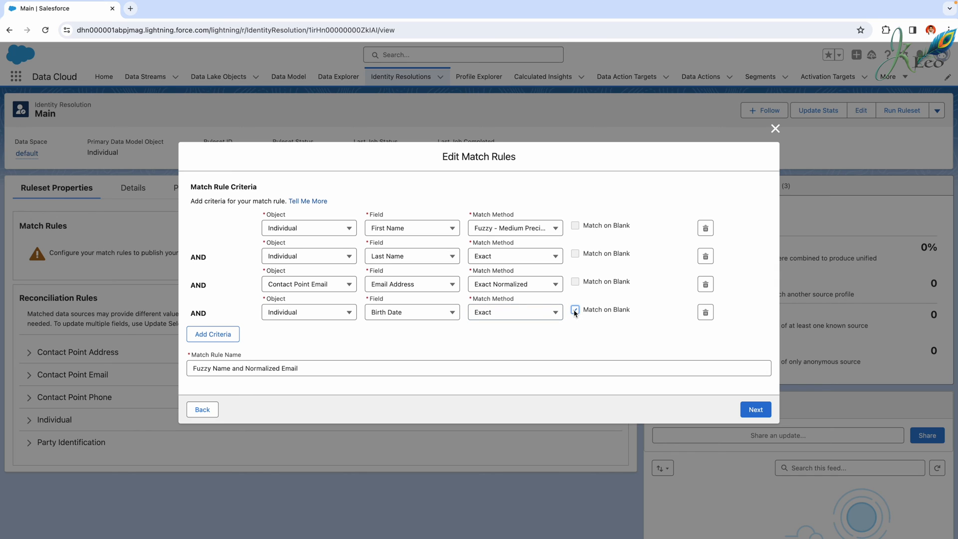
# Step: Rename the match rule "Fuzzy Name and Normalized Email and Exact Birth Date" and accept its criteria
pyautogui.click(320, 371)
pyautogui.write('and Exact Birth Date')
pyautogui.click(413, 338)
pyautogui.click(760, 410)
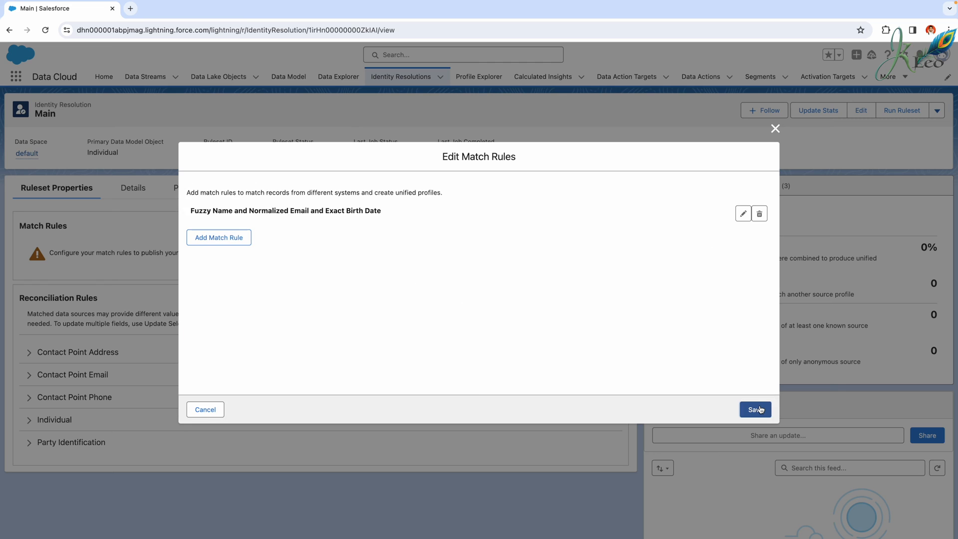
# Step: Add a custom match rule with a criterion on Party Identification's Identification Number field using the Exact method
pyautogui.click(219, 237)
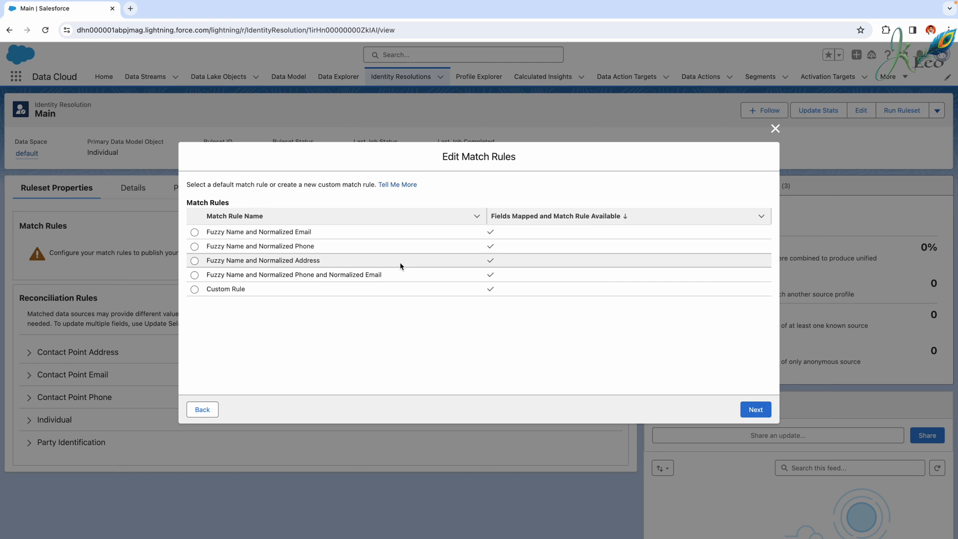
pyautogui.click(195, 290)
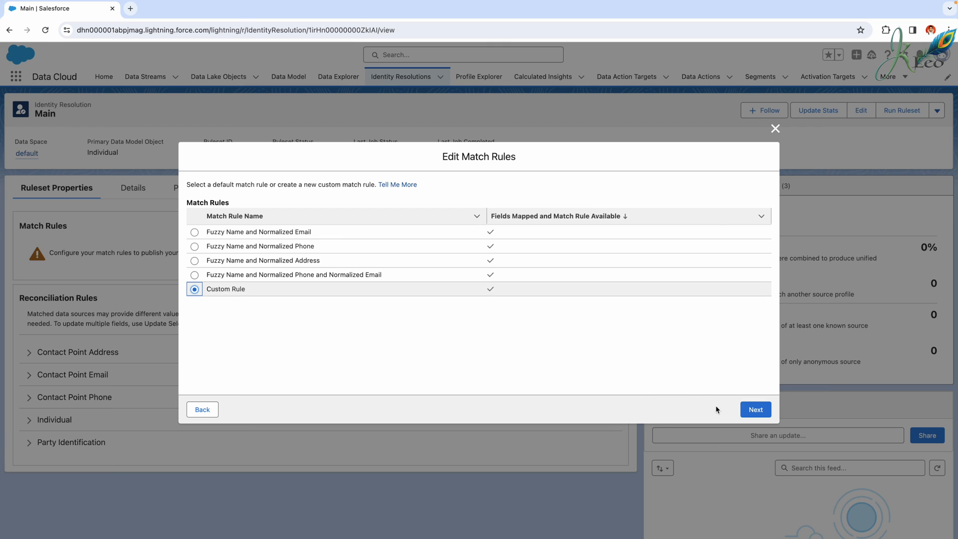
pyautogui.click(753, 409)
pyautogui.click(294, 228)
pyautogui.click(319, 317)
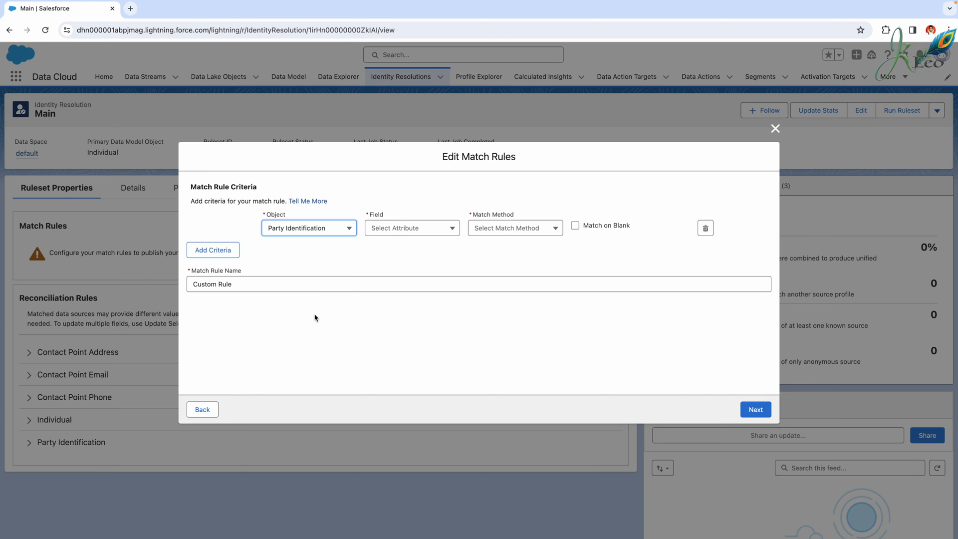
pyautogui.click(417, 229)
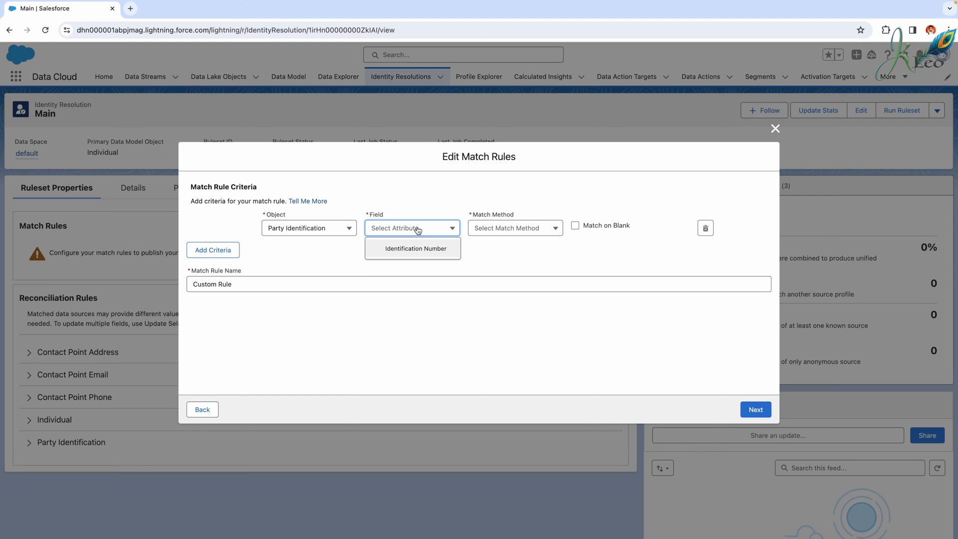
pyautogui.click(414, 249)
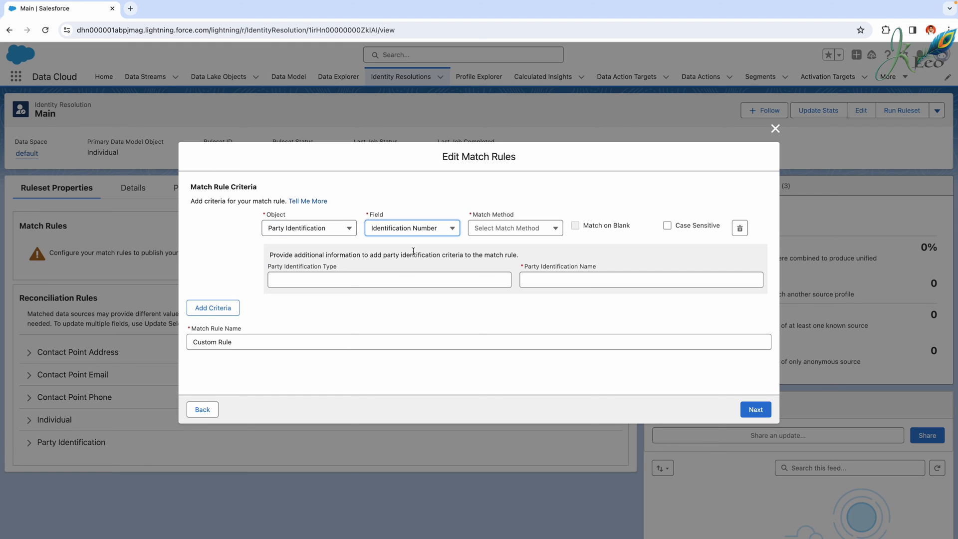
pyautogui.click(519, 231)
pyautogui.click(513, 248)
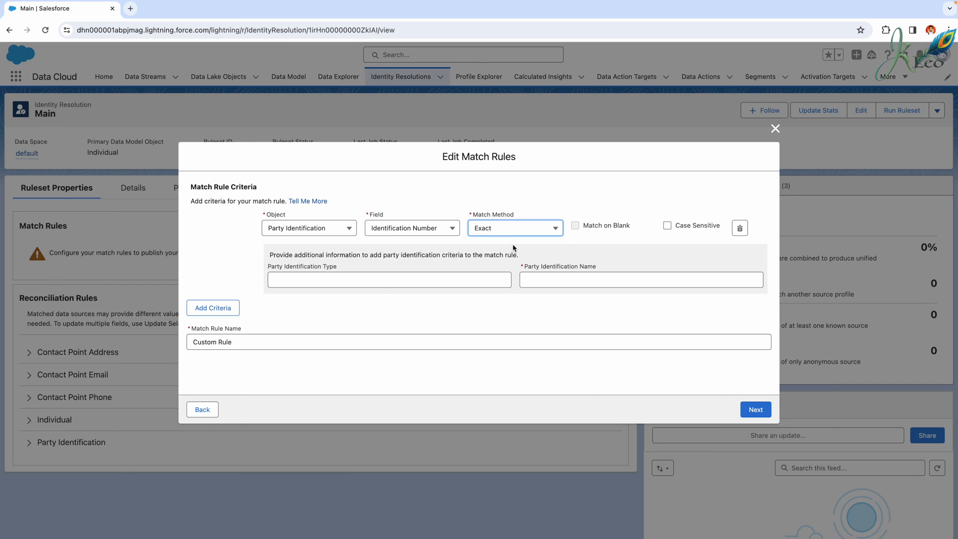
# Step: Set the criterion's party identification type to Loyalty Program and its name to Airline Membership, and accept the custom rule
pyautogui.click(372, 281)
pyautogui.press('super+Tab')
pyautogui.click(376, 273)
pyautogui.write('Loyalty Program')
pyautogui.click(565, 278)
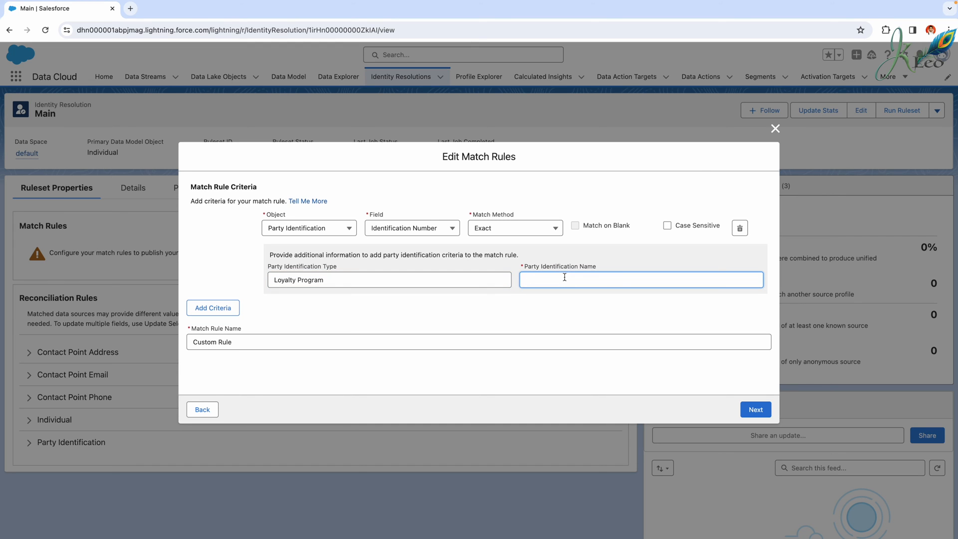
pyautogui.press('super+Tab')
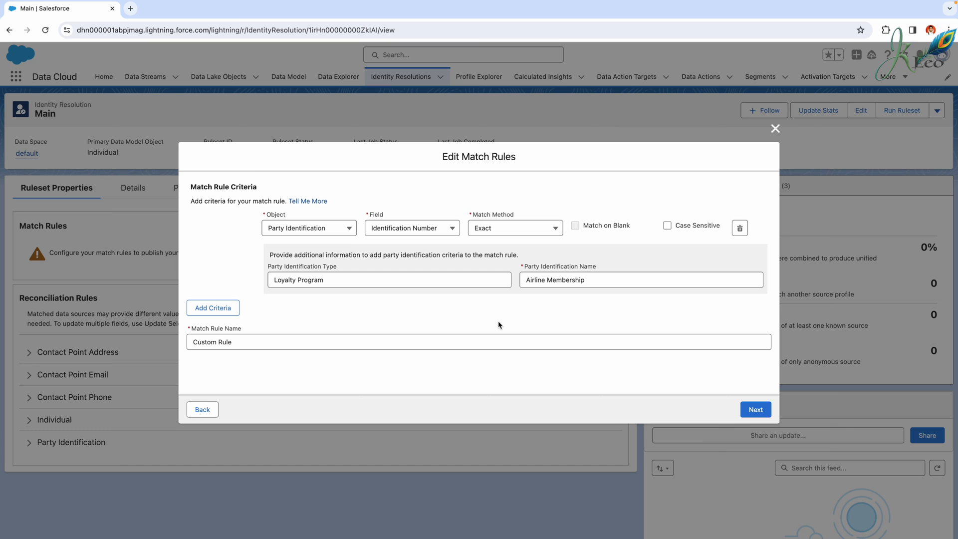
pyautogui.click(752, 410)
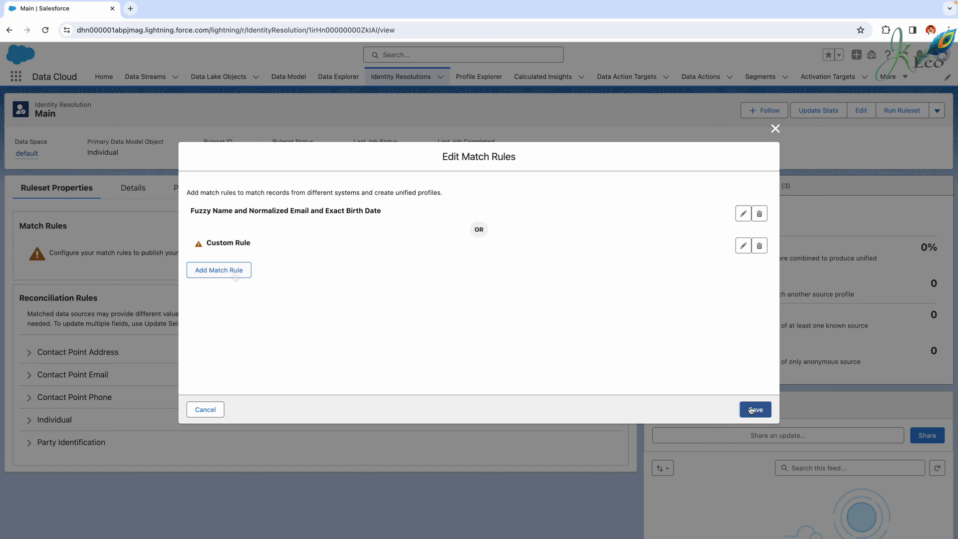
# Step: Add a second custom match rule matching Party Identification's Identification Number with the Exact method
pyautogui.click(234, 274)
pyautogui.click(195, 289)
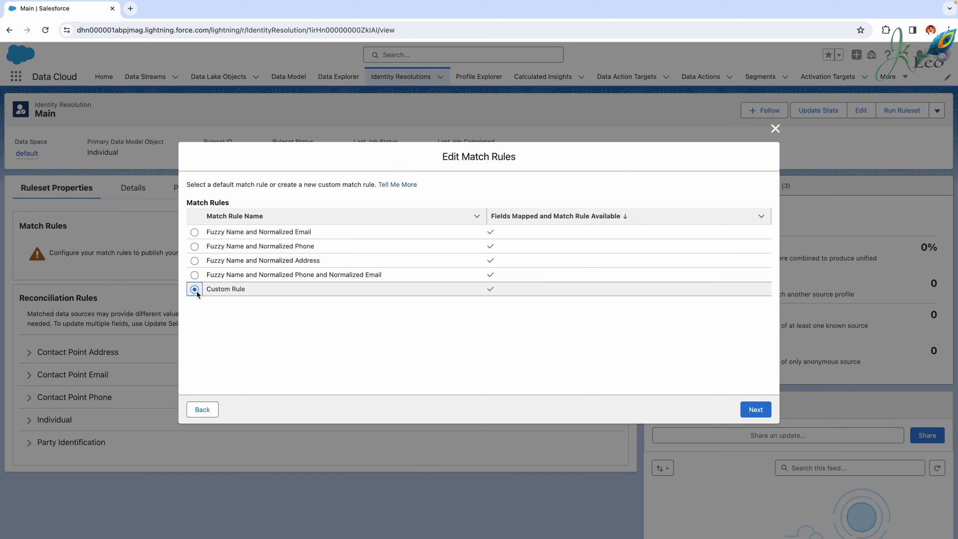
pyautogui.click(746, 413)
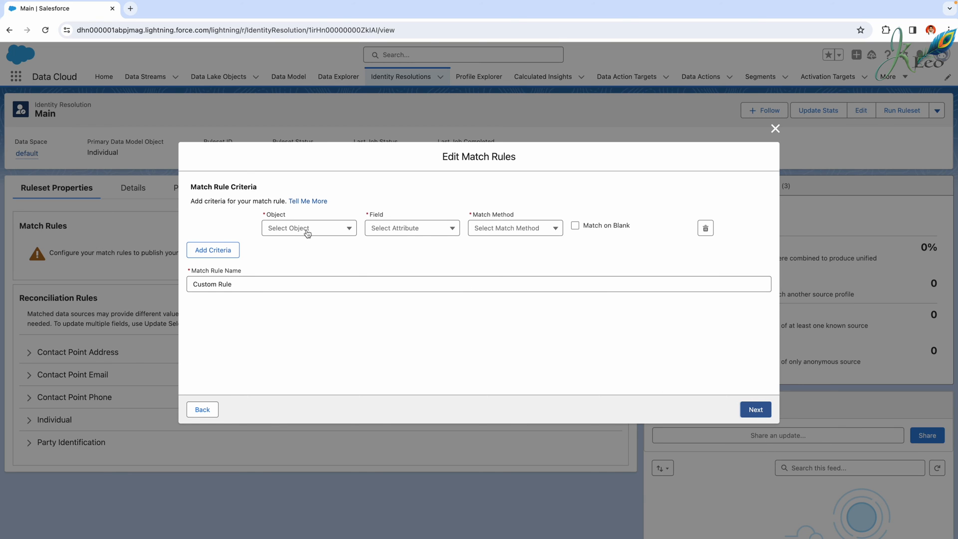
pyautogui.click(308, 232)
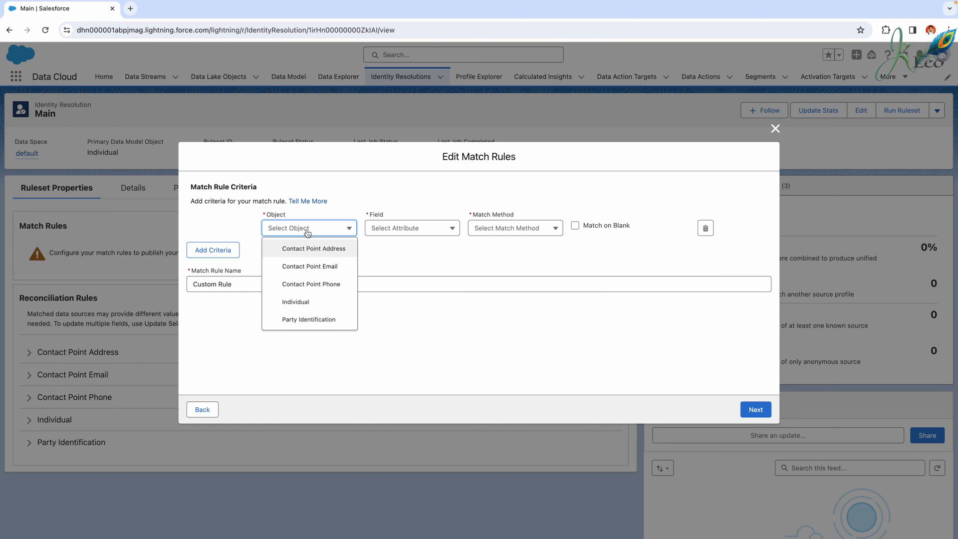
pyautogui.click(314, 320)
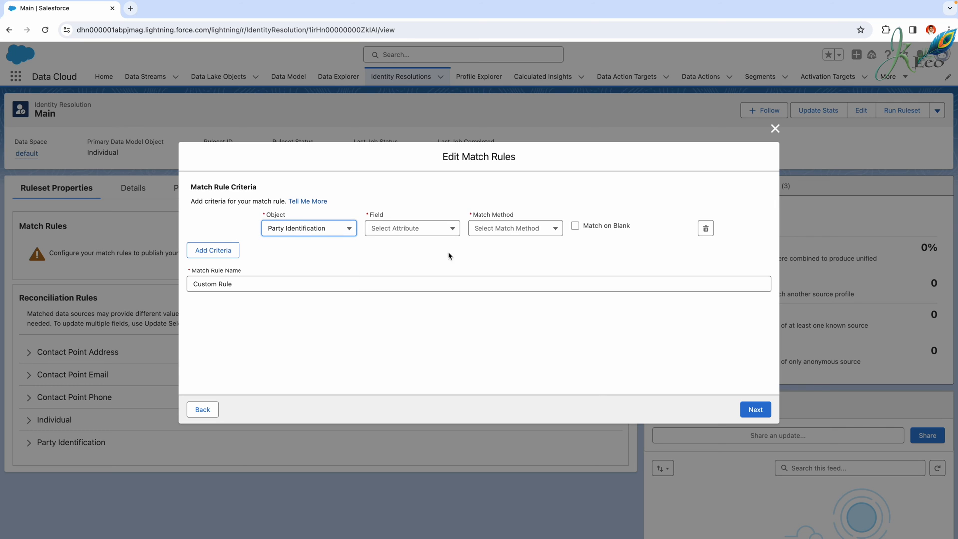
pyautogui.click(439, 233)
pyautogui.click(419, 248)
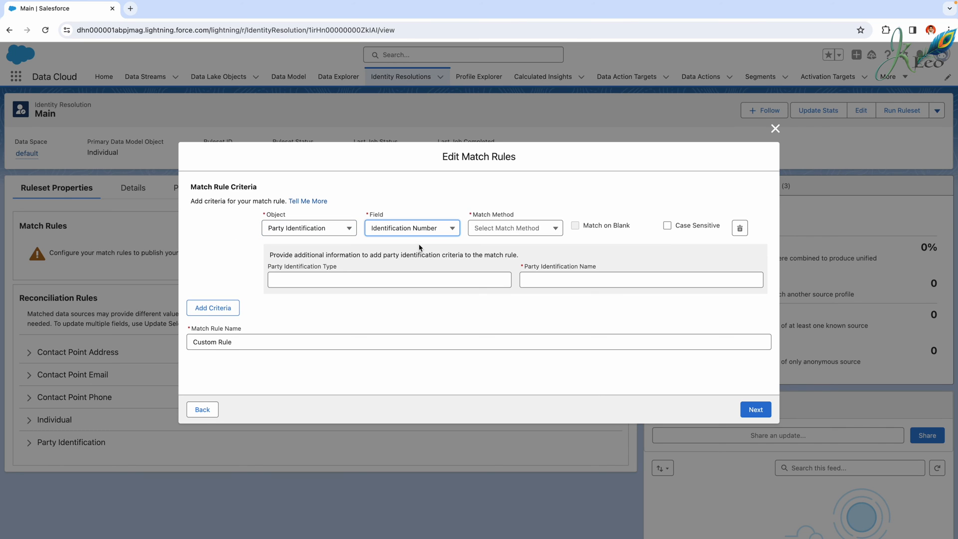
pyautogui.click(505, 228)
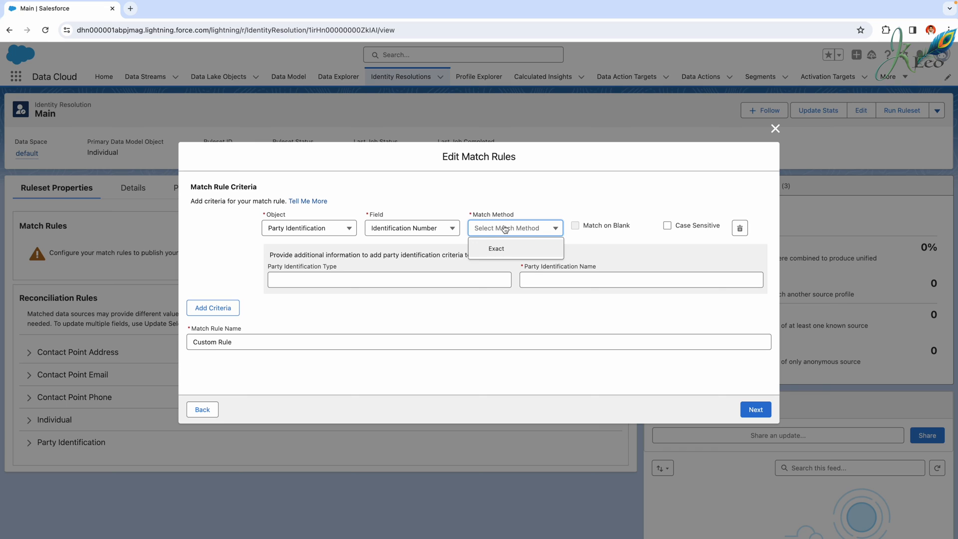
pyautogui.click(502, 252)
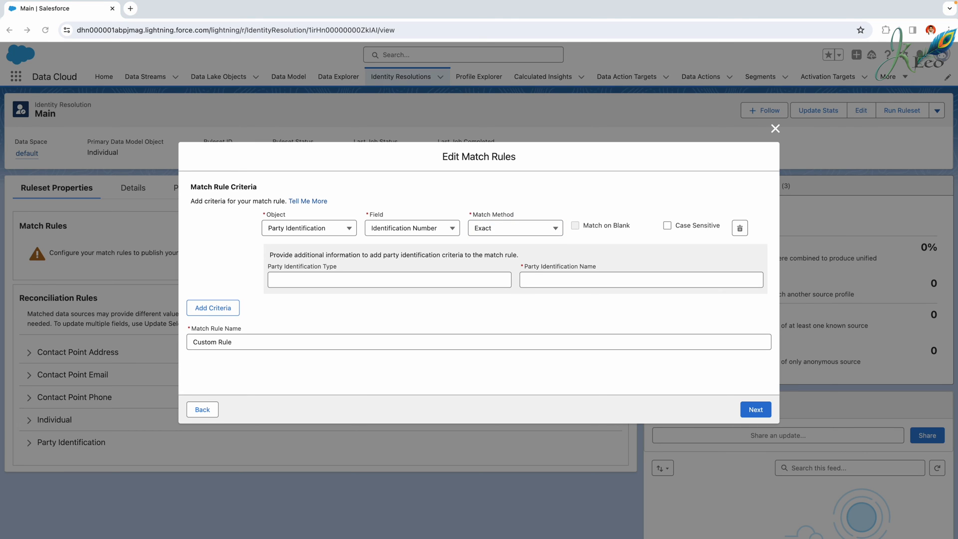
# Step: Set the second custom rule's party identification type to Loyalty Program and its party identification name to Motor Club Membership
pyautogui.click(429, 279)
pyautogui.write('Loyalty Program')
pyautogui.write('Motor Club Membership')
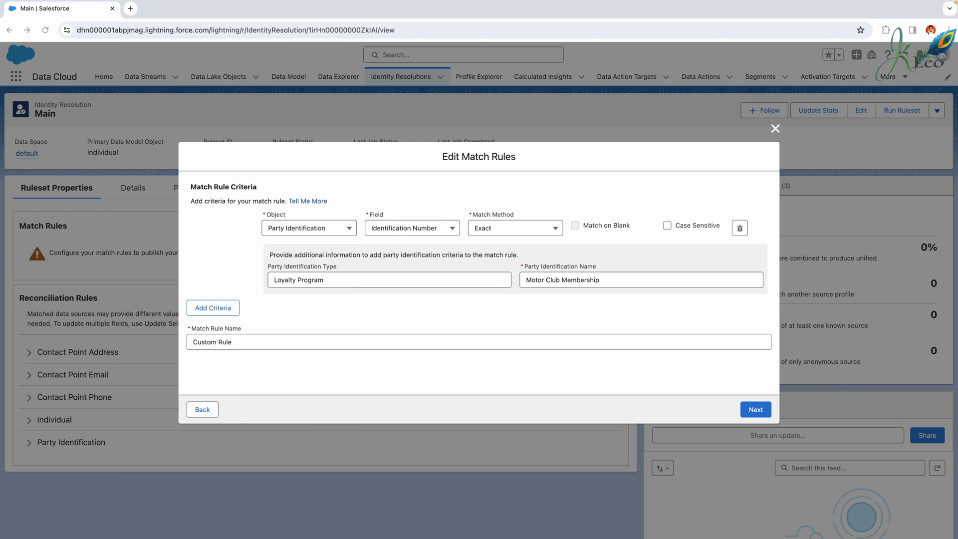
# Step: Rename the match rule "Exact Party ID for Motor Club Loyalty Program" and accept its criteria
pyautogui.tripleClick(372, 342)
pyautogui.write('Exact Party ID for Motor Club Loyalty Program')
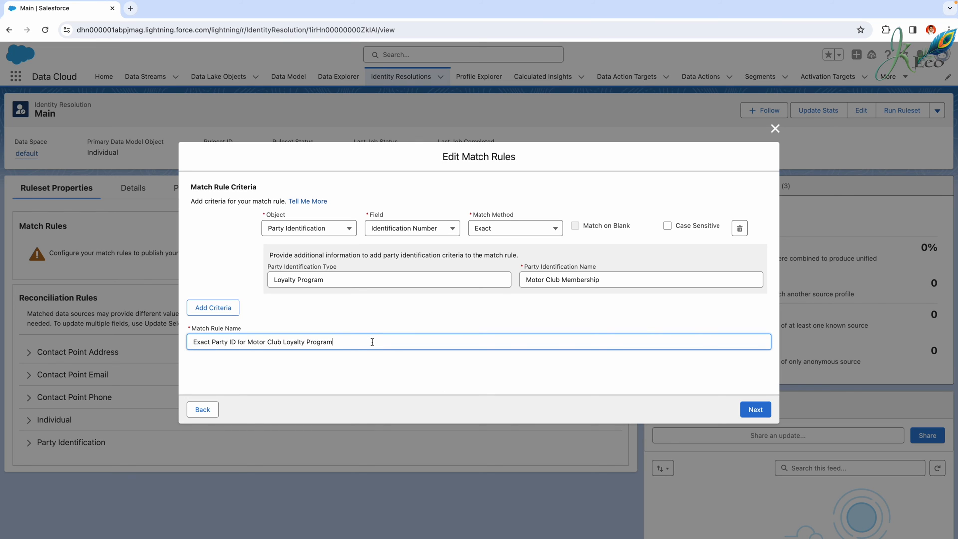
pyautogui.click(756, 409)
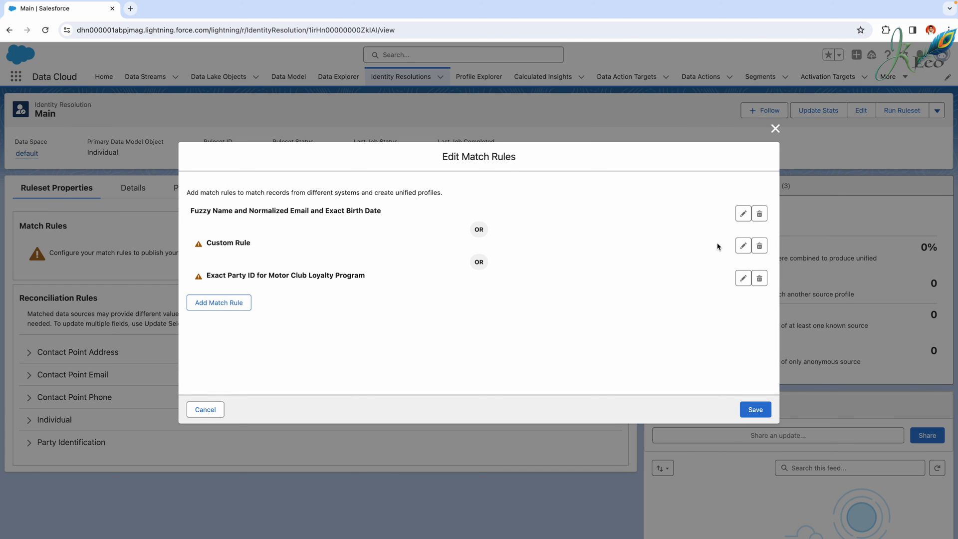
# Step: Rename the airline membership match rule from Custom Rule to "Exact Party ID for Airline Loyalty Program"
pyautogui.click(743, 246)
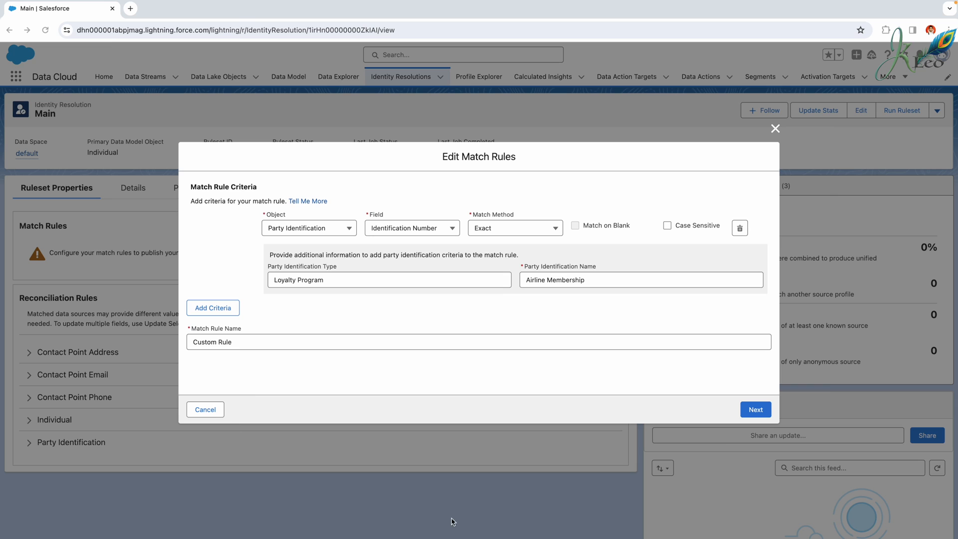
pyautogui.tripleClick(434, 347)
pyautogui.write('Exact Party ID for Airline Loyalty Program')
pyautogui.click(755, 409)
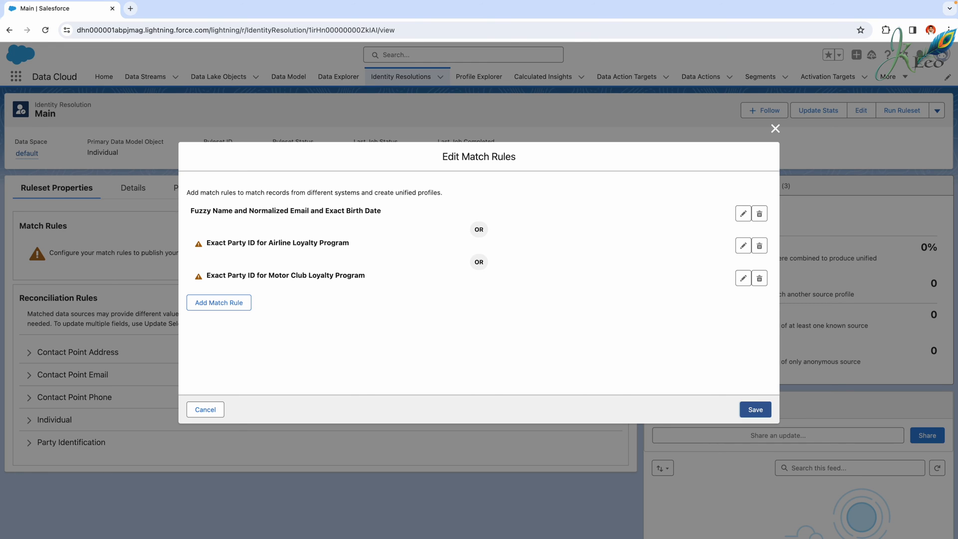
# Step: Add a fourth match rule with an Exact criterion on Party Identification's Identification Number field
pyautogui.click(247, 304)
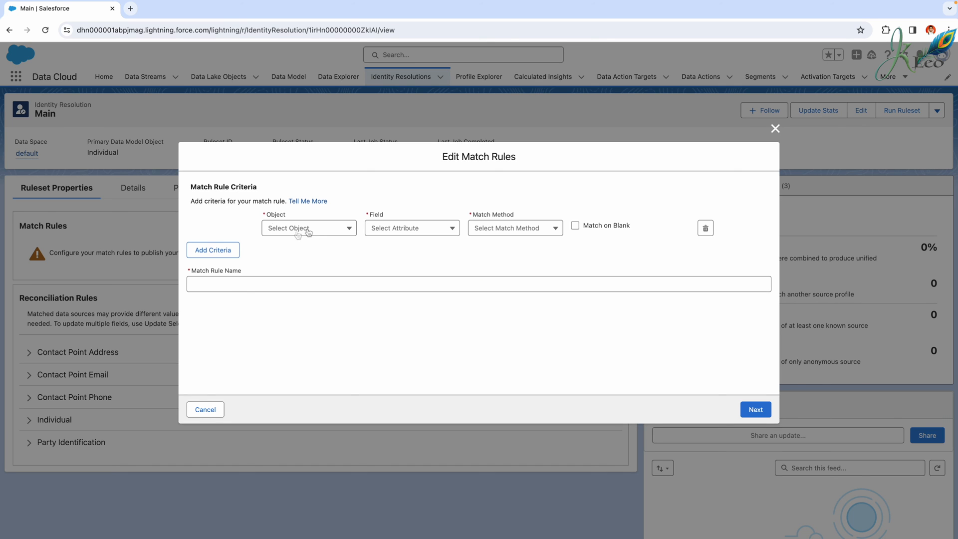
pyautogui.click(308, 231)
pyautogui.click(305, 316)
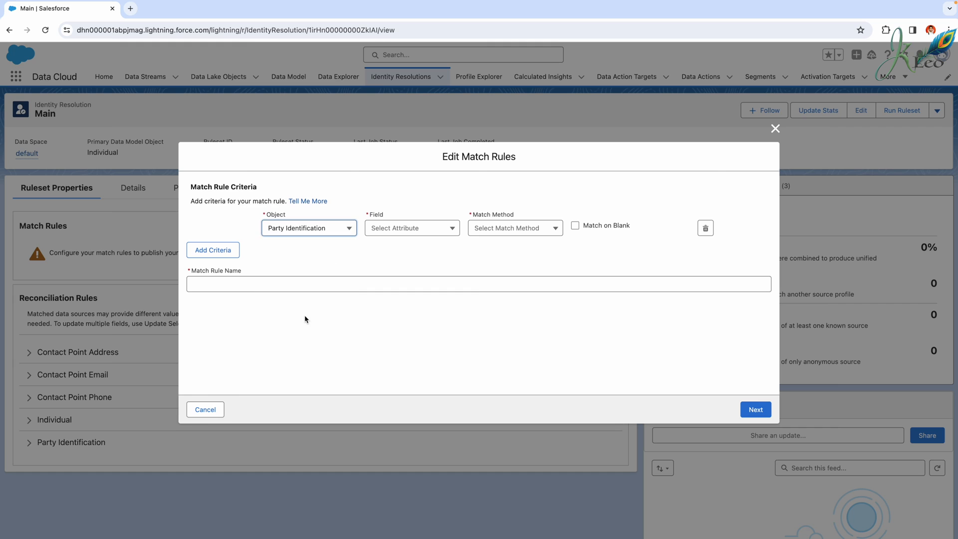
pyautogui.click(440, 231)
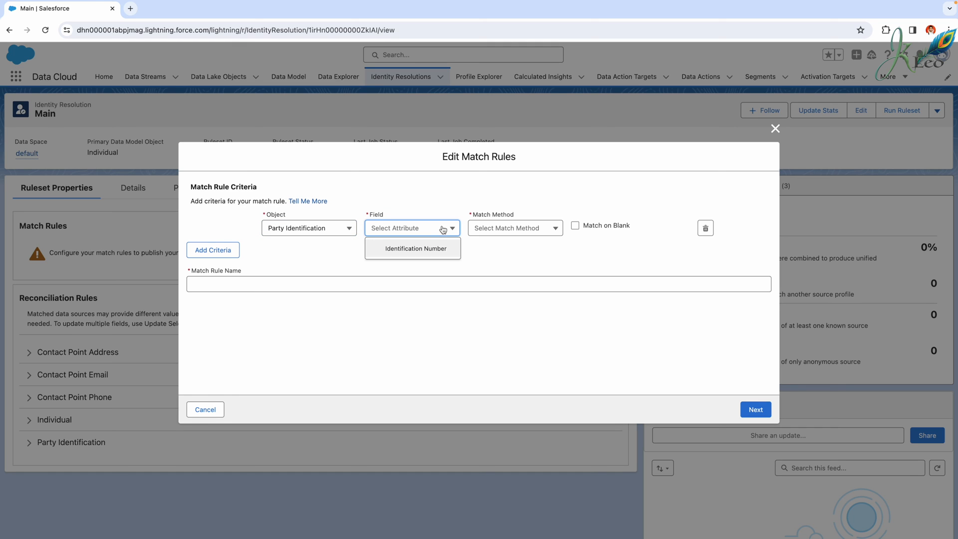
pyautogui.click(416, 230)
pyautogui.click(414, 249)
pyautogui.click(510, 229)
pyautogui.click(507, 251)
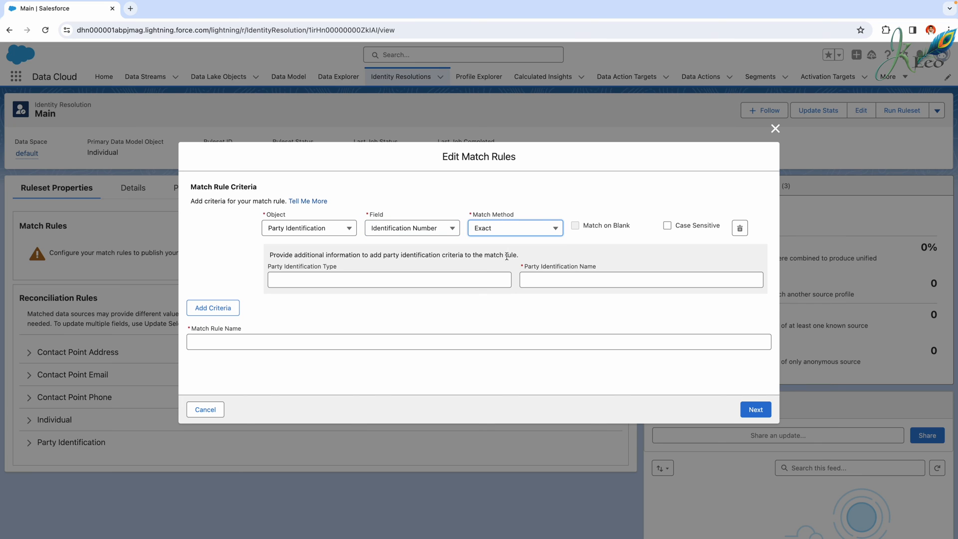
# Step: Set the fourth rule's party identification type to Loyalty Program and its party identification name to RAVG Retail Membership
pyautogui.rightClick(360, 283)
pyautogui.click(333, 283)
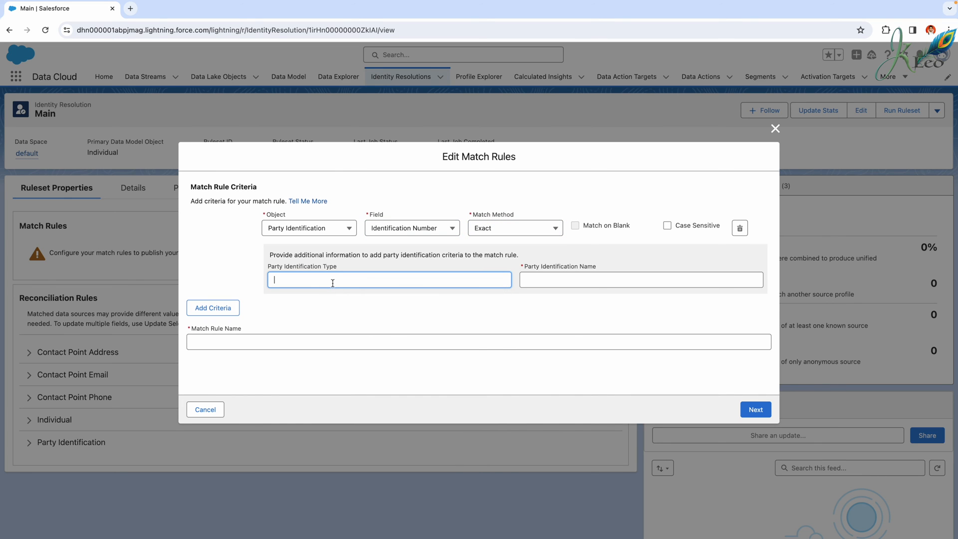
pyautogui.write('Loyalty Program')
pyautogui.press('super+Tab')
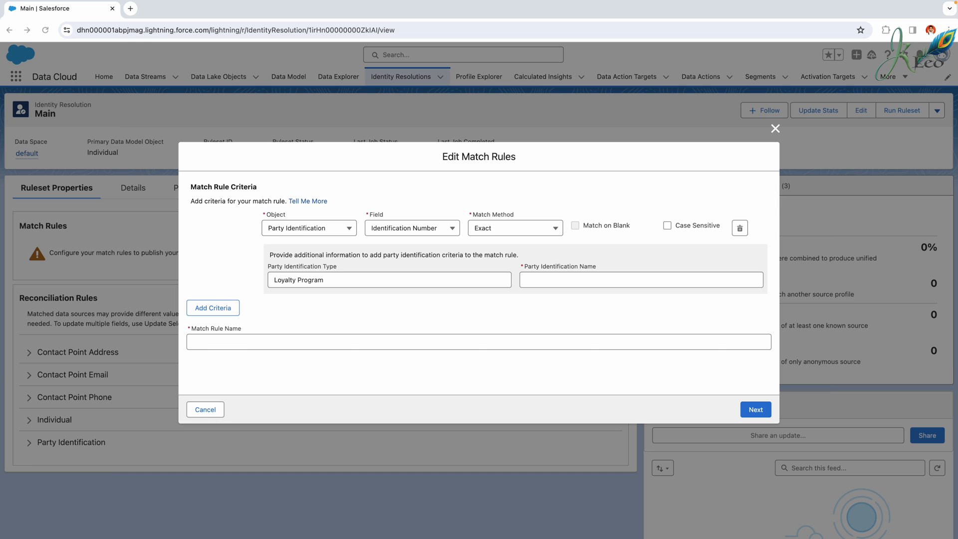
pyautogui.click(627, 285)
pyautogui.click(624, 286)
pyautogui.write('RAVG Retail Membership')
pyautogui.click(578, 310)
# Step: Name the match rule "Exact Party ID for RAVG Retail Loyalty Program" and accept its criteria
pyautogui.click(338, 342)
pyautogui.write('Exact Party ID for RAVG Retail Loyalty Program')
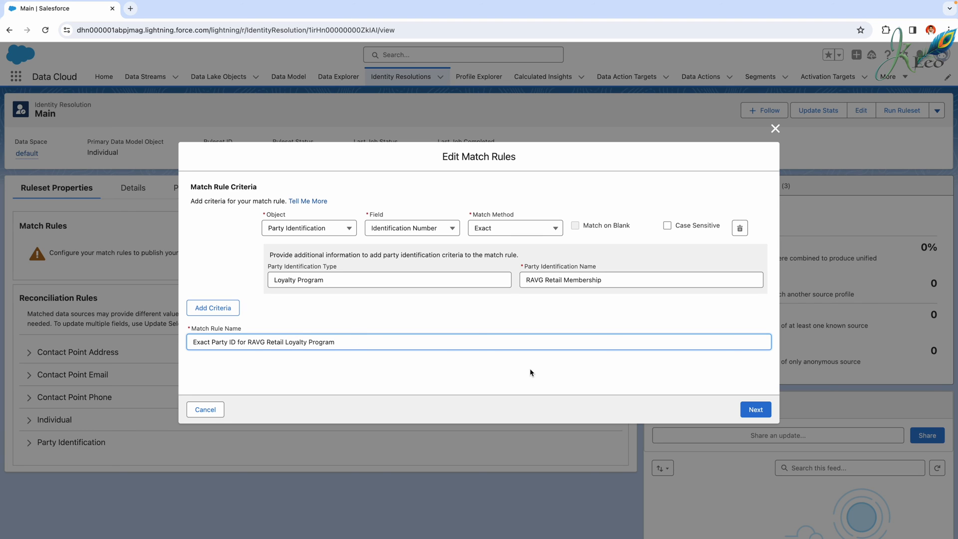
pyautogui.click(755, 409)
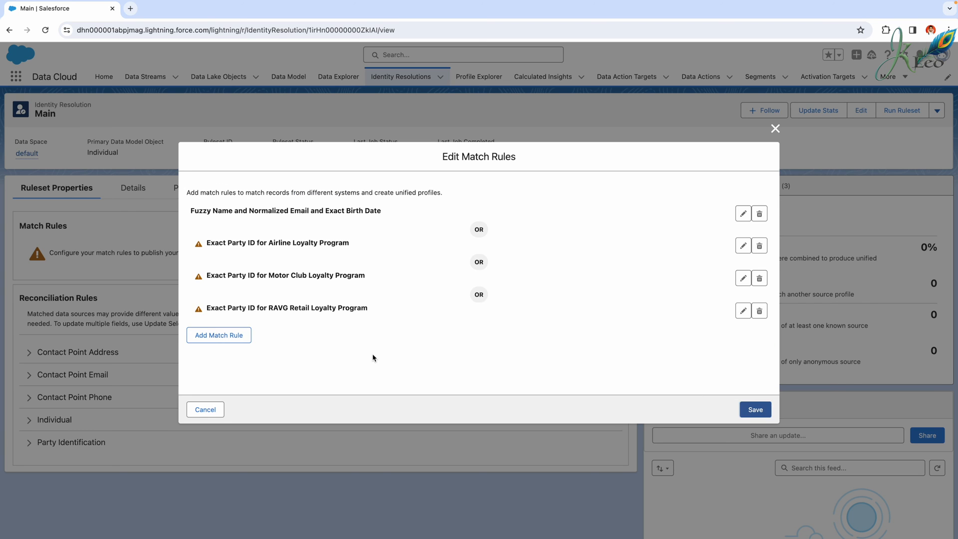
# Step: Add a fifth match rule that compares Party Identification's Identification Number using the Exact method
pyautogui.click(215, 339)
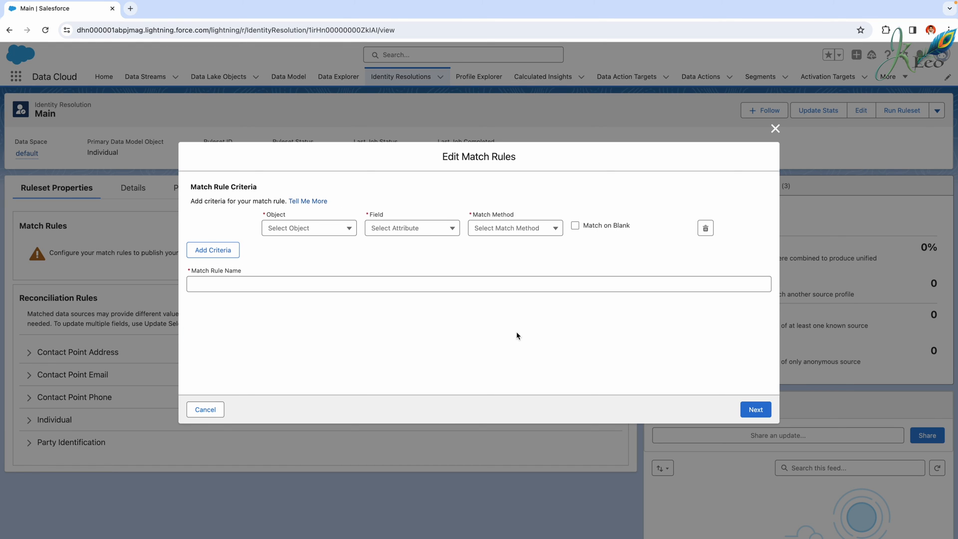
pyautogui.click(310, 230)
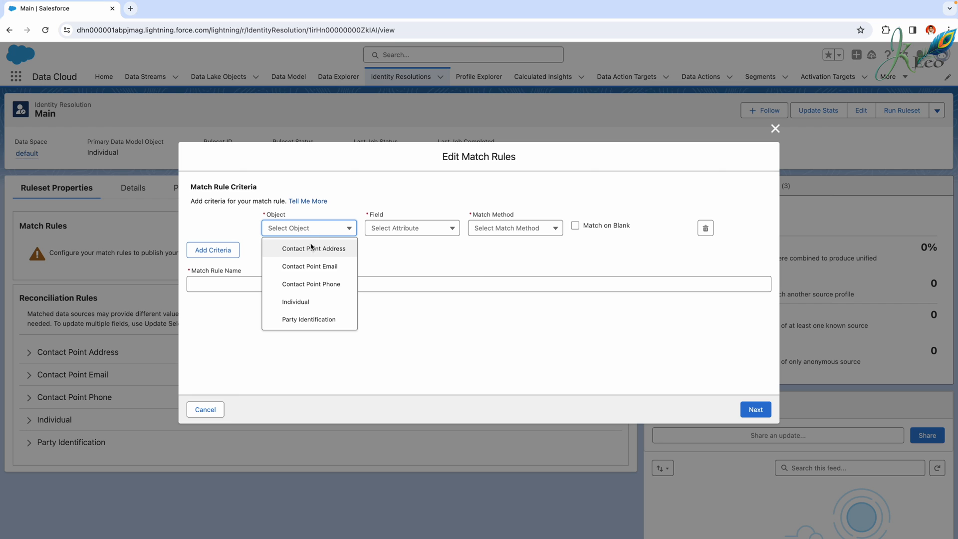
pyautogui.click(318, 320)
pyautogui.click(407, 230)
pyautogui.click(409, 249)
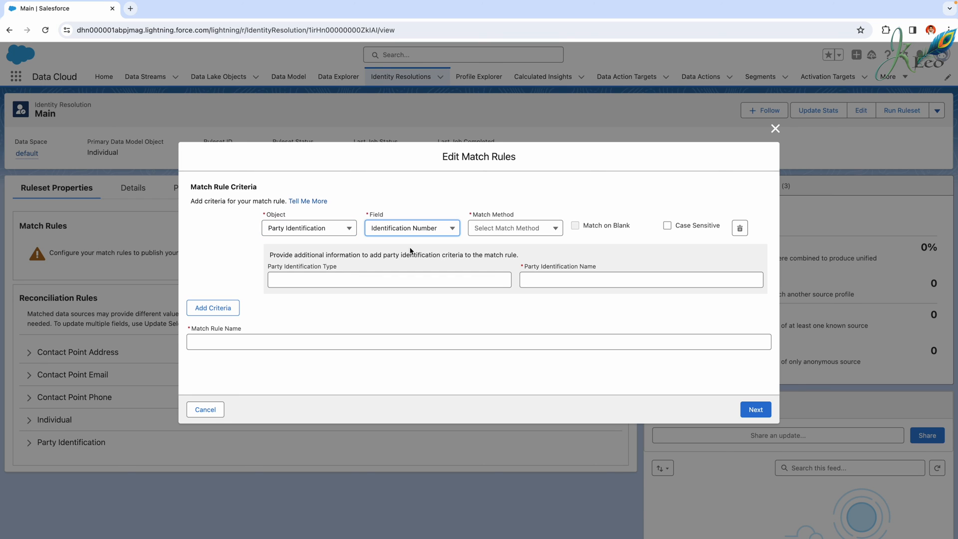
pyautogui.click(522, 231)
pyautogui.click(514, 249)
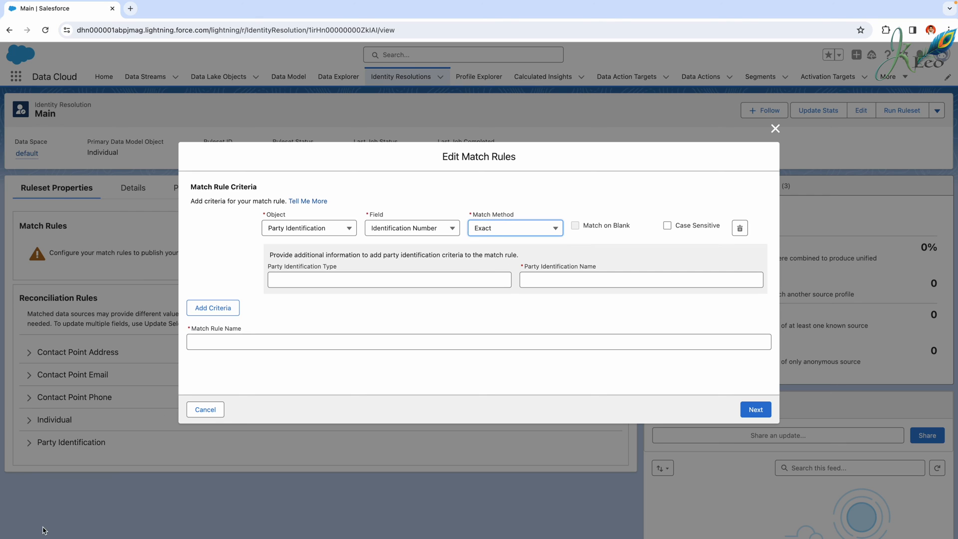
# Step: Set the fifth rule's party identification type to Person Identification and its party identification name to Driver License
pyautogui.press('super+Tab')
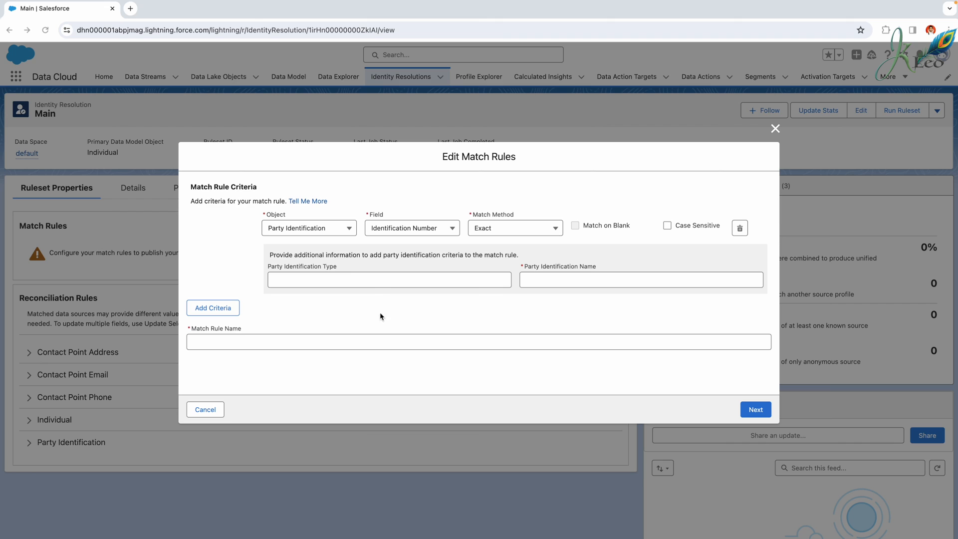
pyautogui.click(367, 280)
pyautogui.write('Person Identification')
pyautogui.click(276, 278)
pyautogui.press('BackSpace')
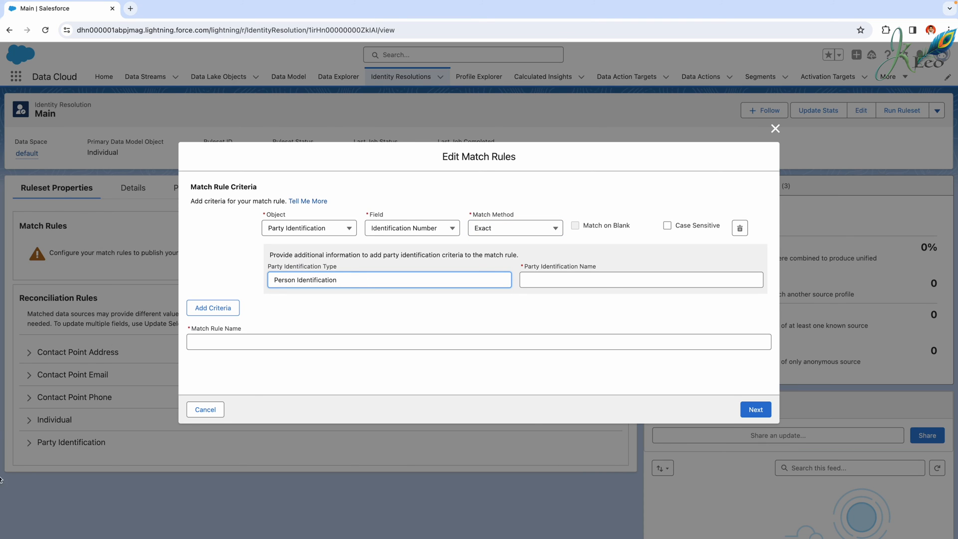
pyautogui.press('super+Tab')
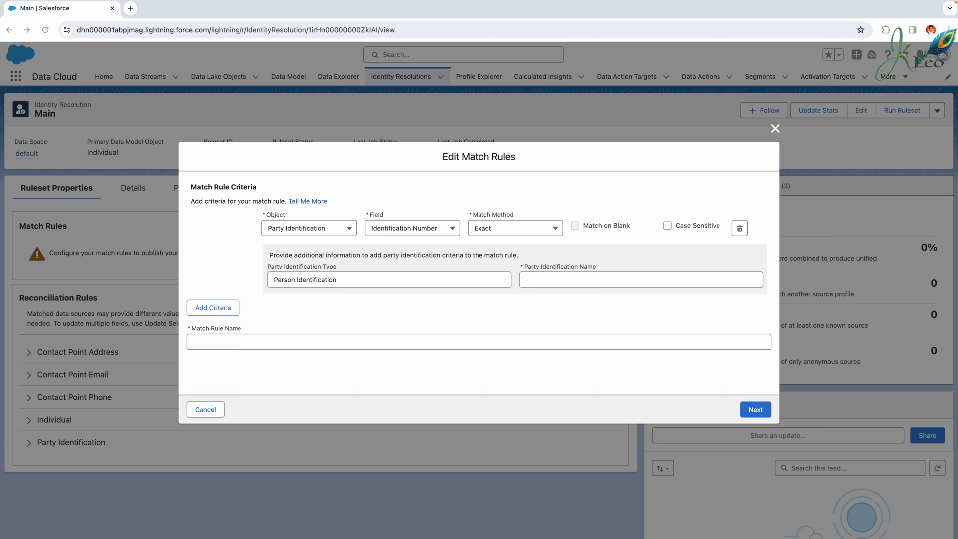
pyautogui.press('super+Tab')
pyautogui.click(613, 280)
pyautogui.press('super+v')
pyautogui.click(519, 311)
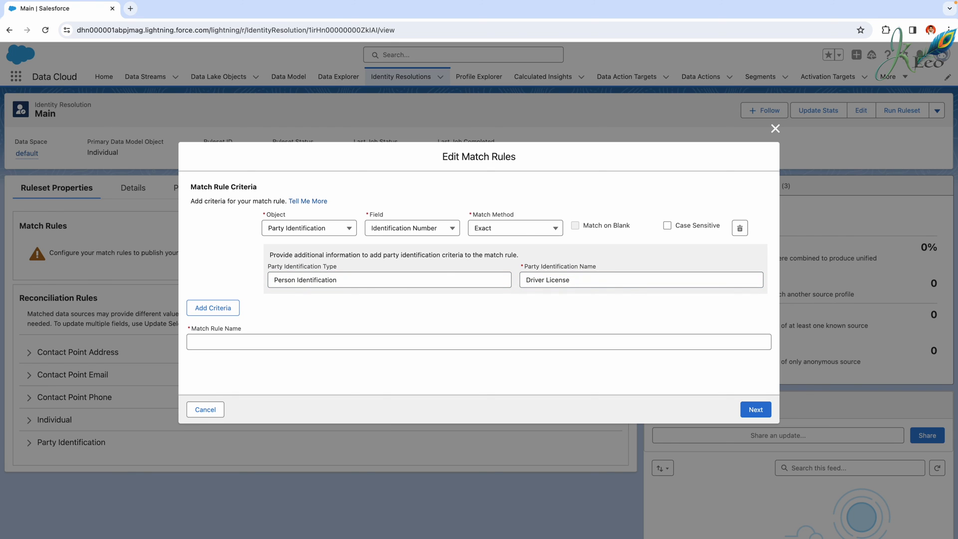
# Step: Name the match rule "Exact Party ID for Driver License Person Identifier", accept its criteria and save the ruleset's match rules
pyautogui.press('super+Tab')
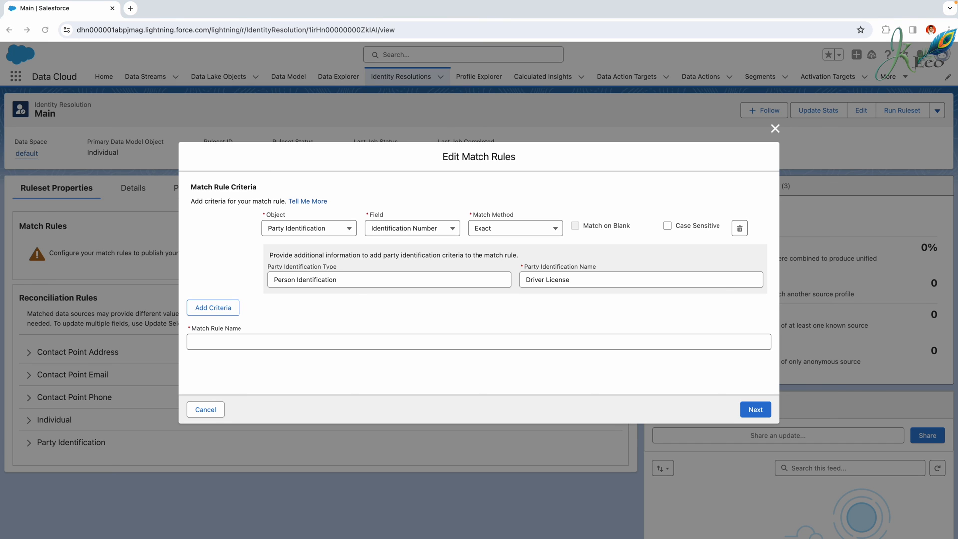
pyautogui.press('super+Tab')
pyautogui.click(315, 342)
pyautogui.press('super+v')
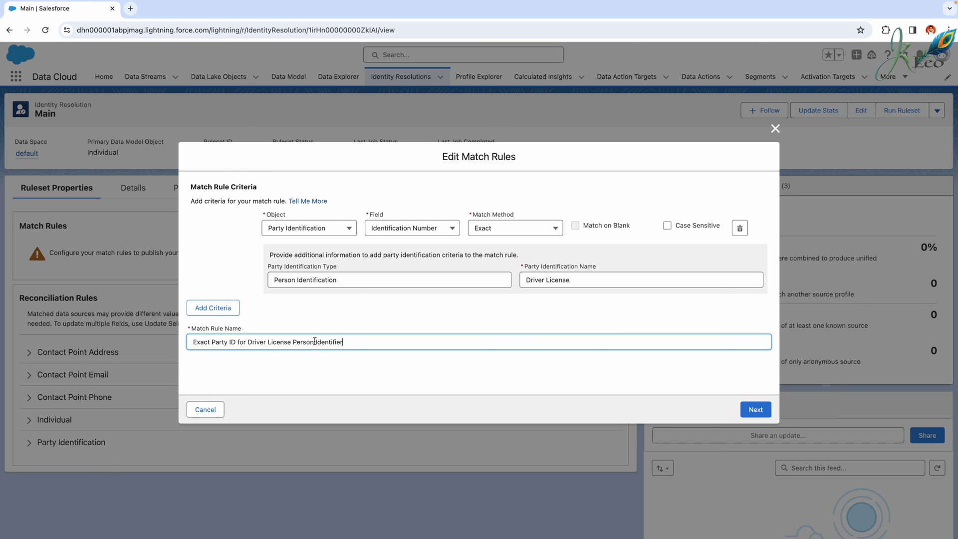
pyautogui.click(383, 364)
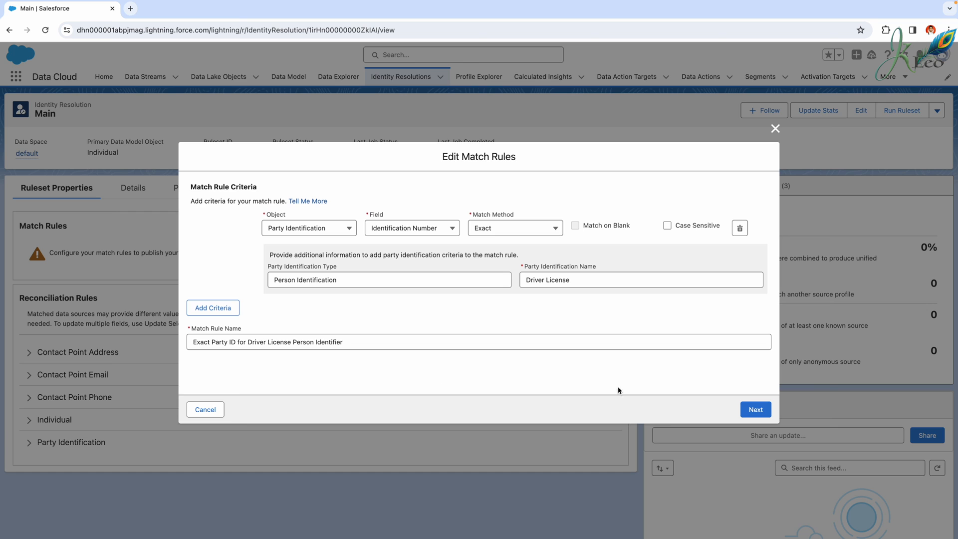
pyautogui.click(754, 410)
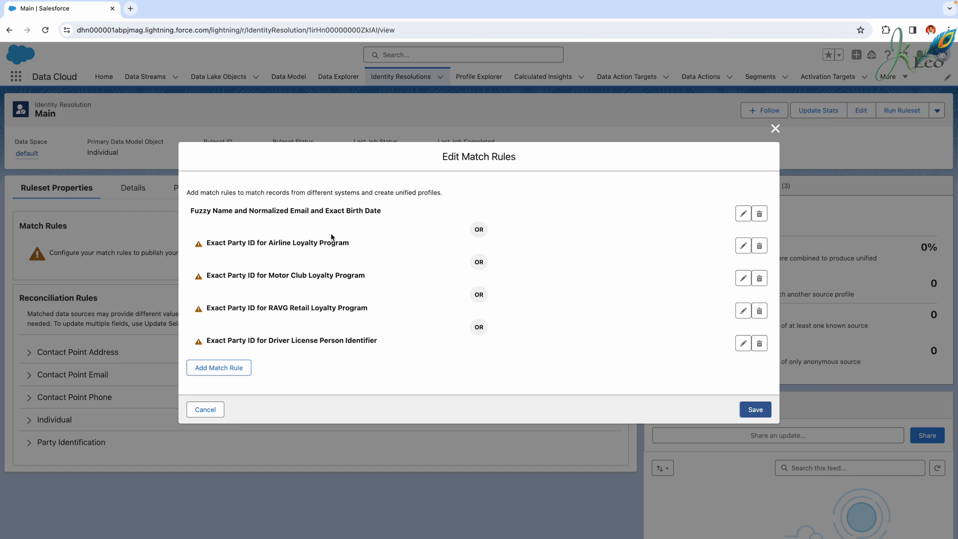
pyautogui.click(758, 413)
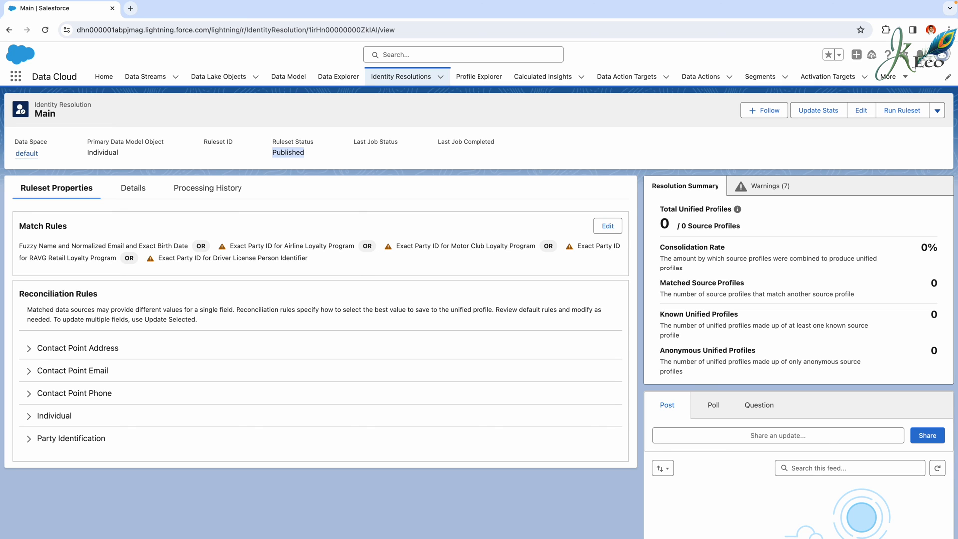
pyautogui.click(480, 191)
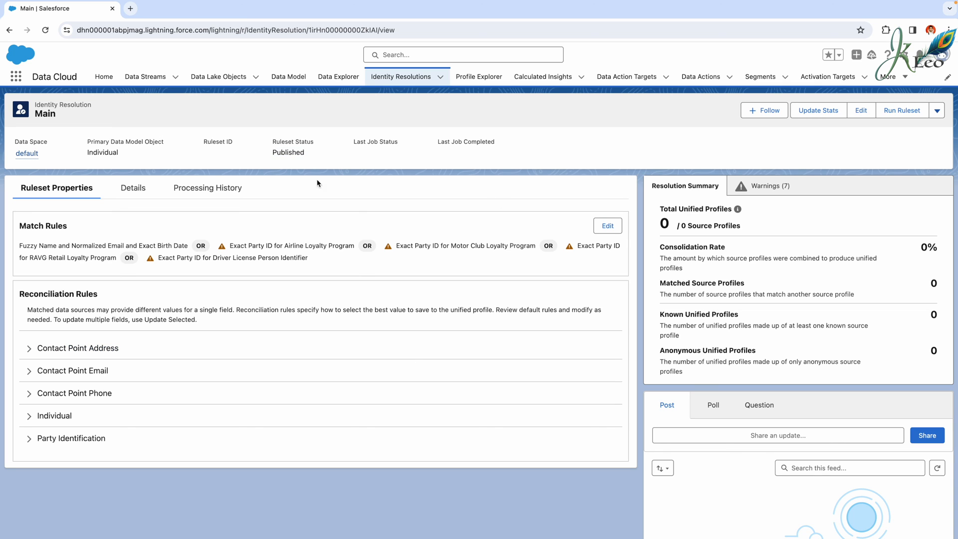
# Step: View the ruleset's processing history, and display the data model objects as a graph
pyautogui.click(220, 193)
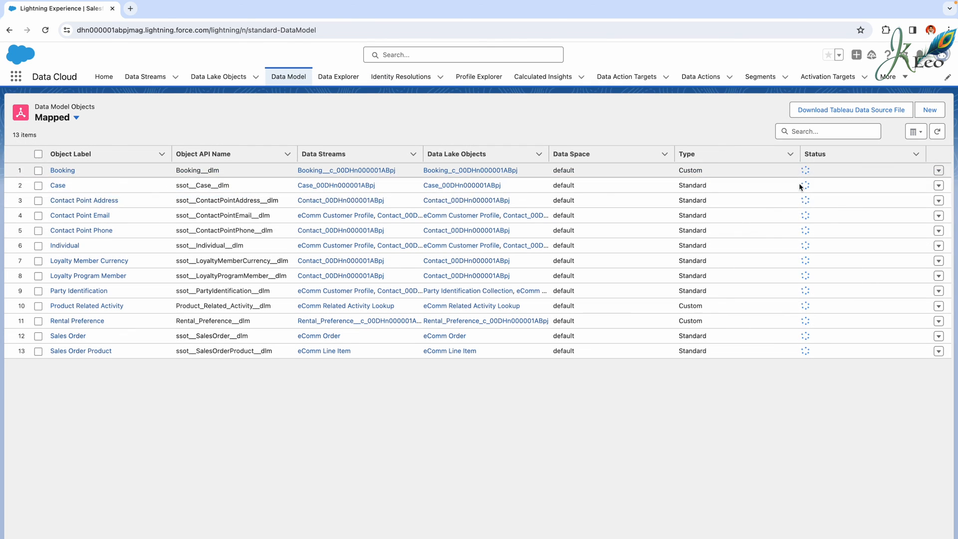
pyautogui.click(917, 132)
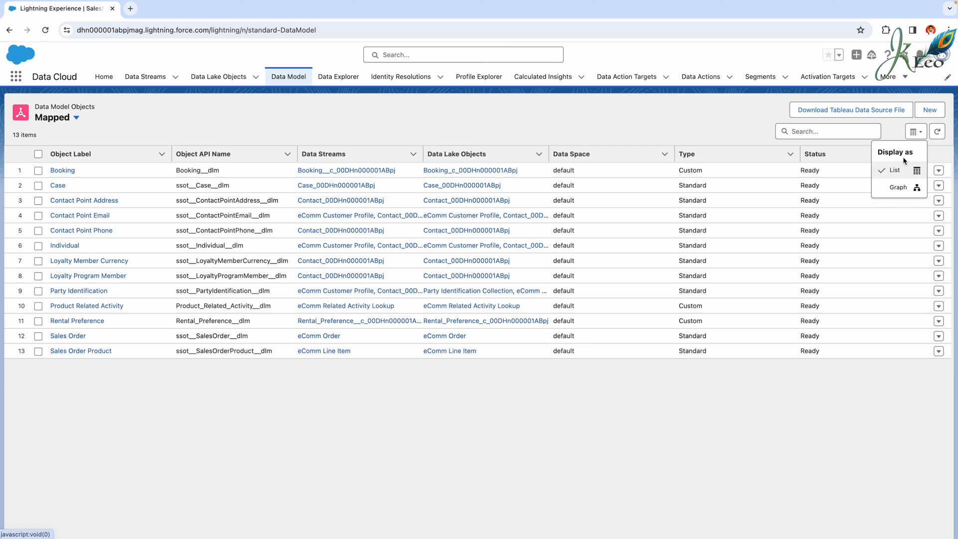
pyautogui.click(895, 189)
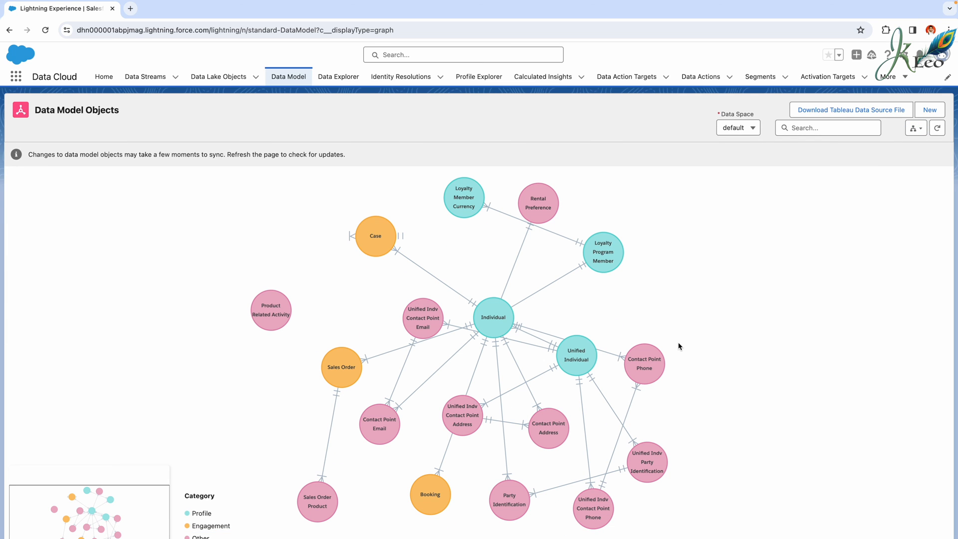